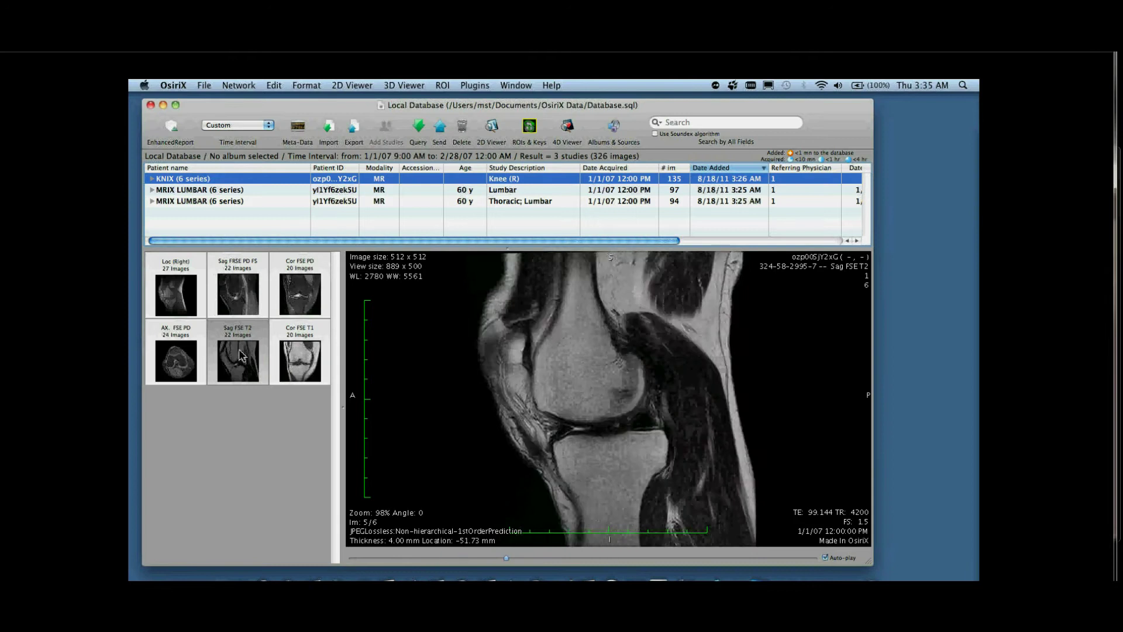
Open the knee series images in OsiriX from the thumbnail context menu
right_click(242, 354)
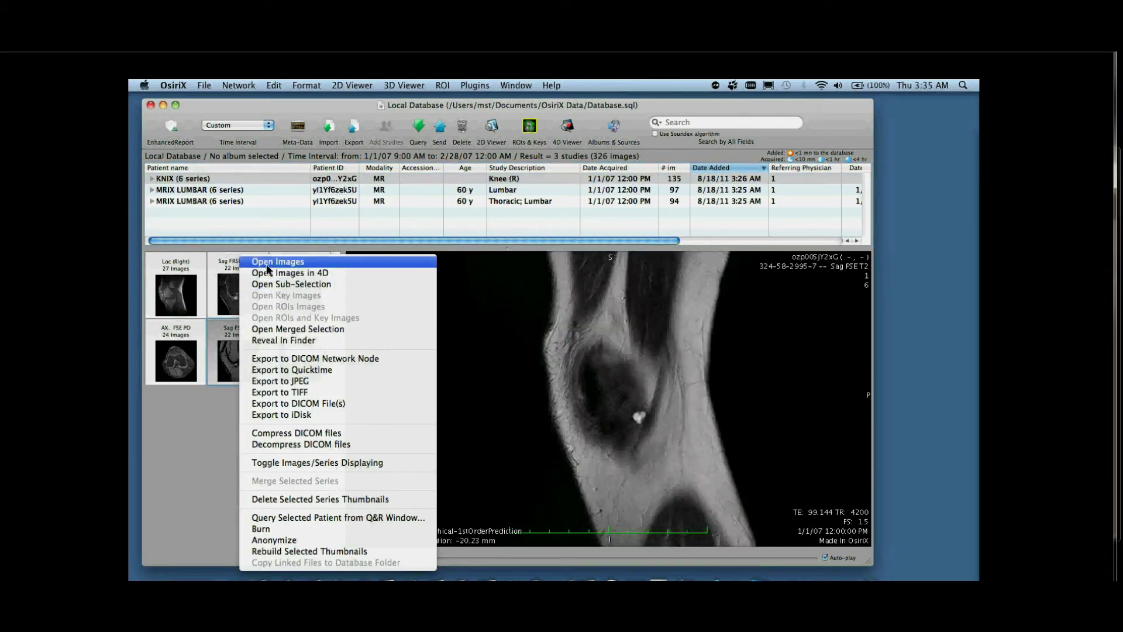
click(231, 188)
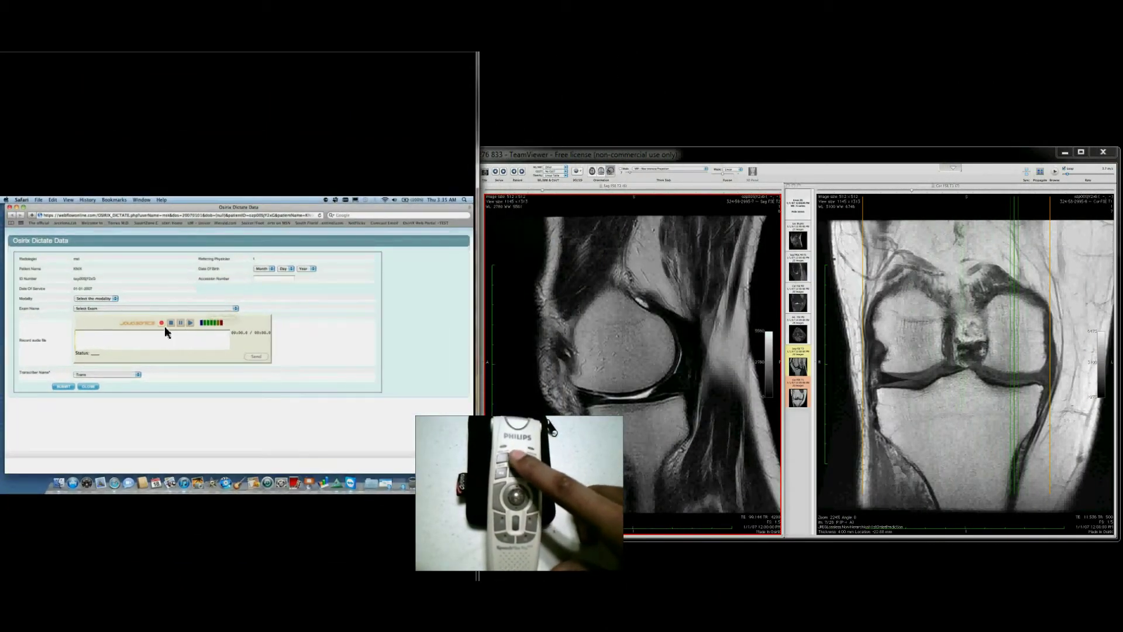
Record the knee dictation, upload the audio with Send, and SUBMIT the record
click(163, 325)
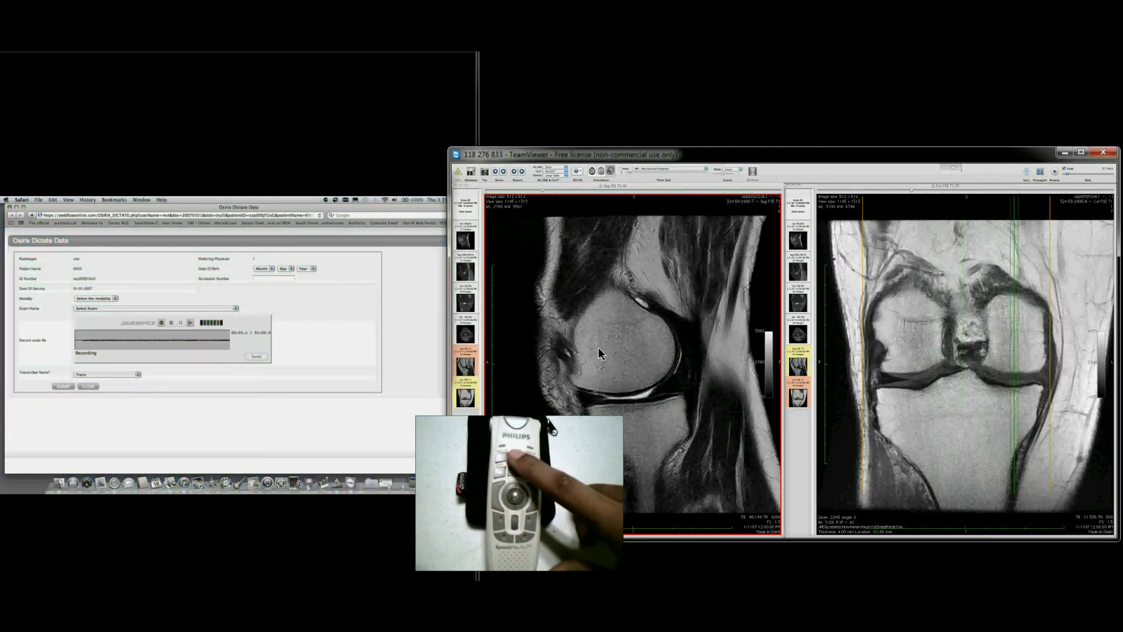
scroll(600, 353, down, 1)
scroll(599, 353, down, 2)
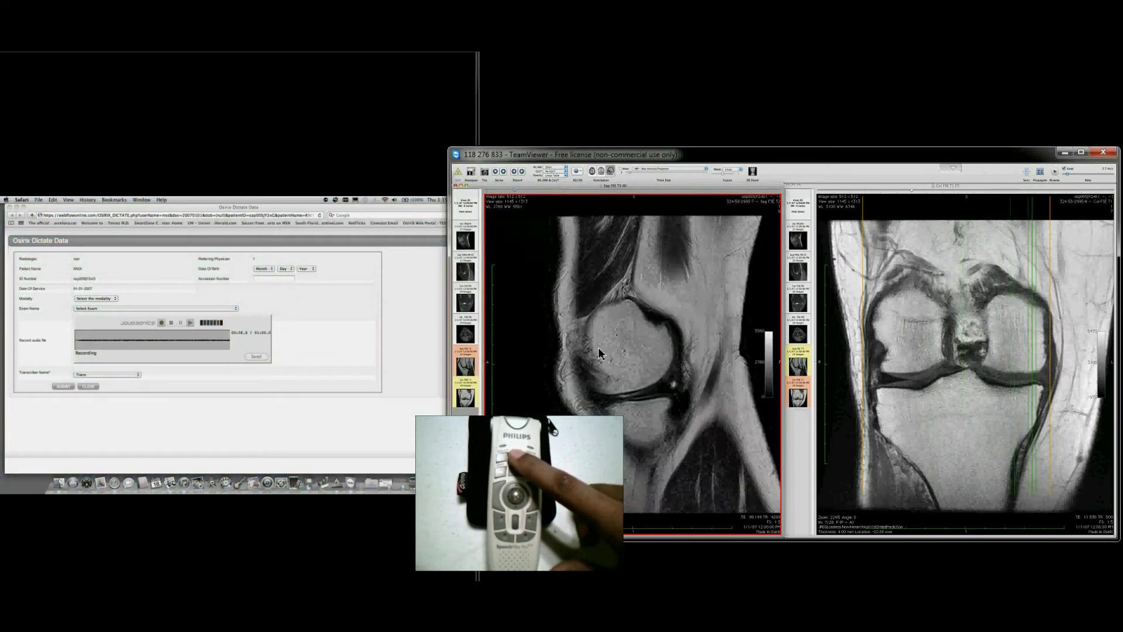
scroll(600, 353, down, 1)
scroll(600, 353, down, 1)
scroll(600, 354, down, 2)
scroll(599, 353, down, 2)
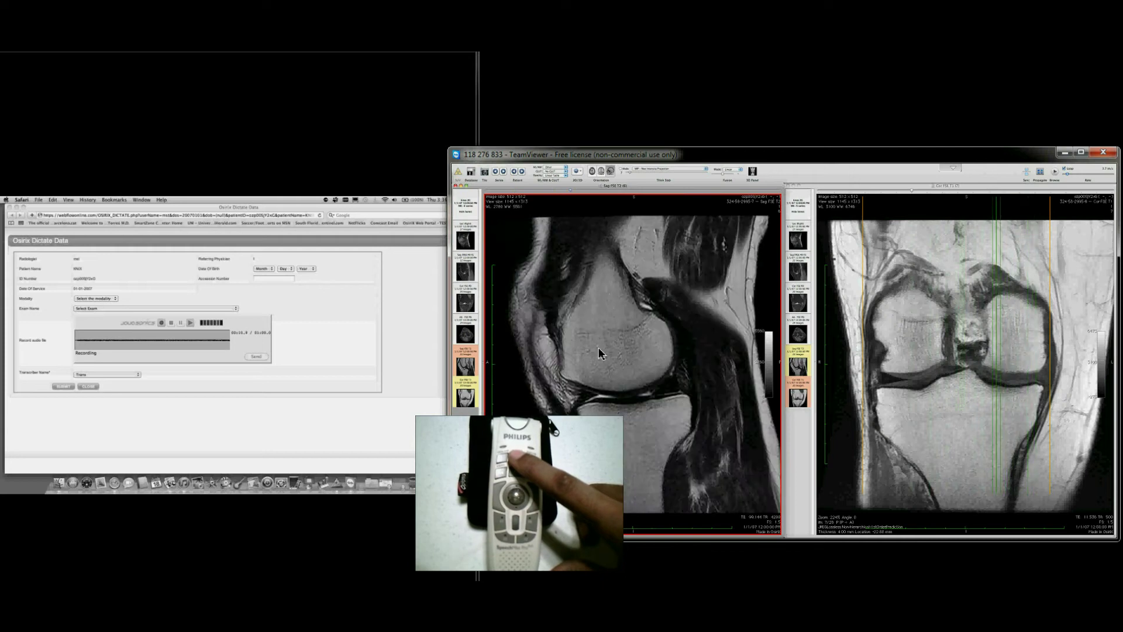
scroll(600, 353, down, 1)
scroll(599, 353, down, 1)
scroll(598, 353, down, 1)
scroll(599, 353, down, 1)
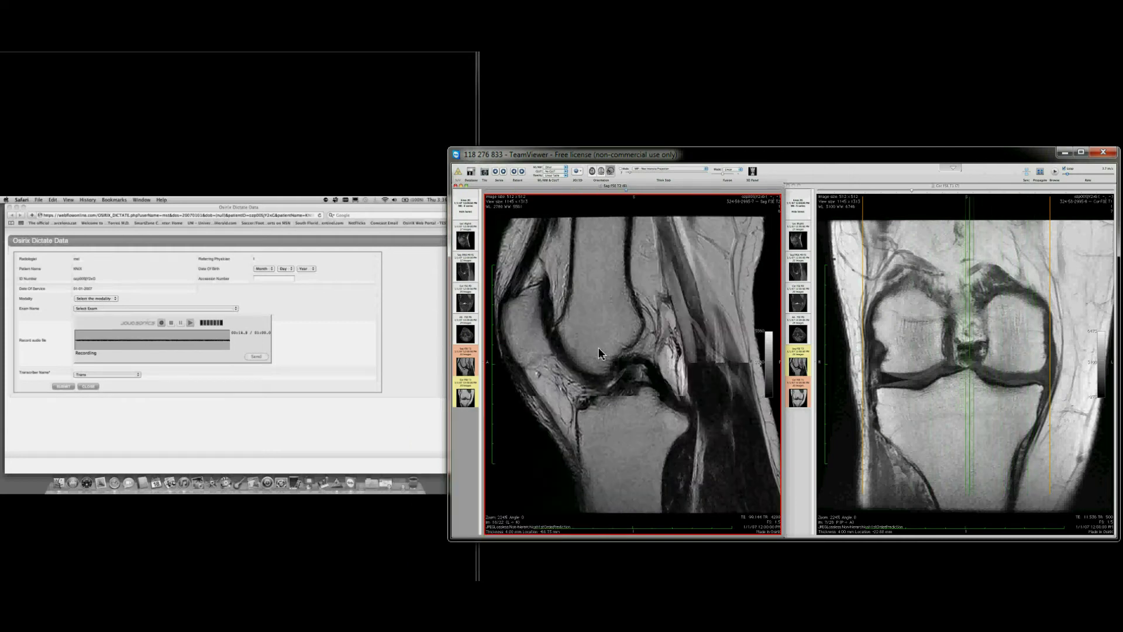
scroll(600, 353, down, 1)
scroll(600, 353, down, 1)
scroll(599, 352, down, 1)
scroll(599, 354, down, 1)
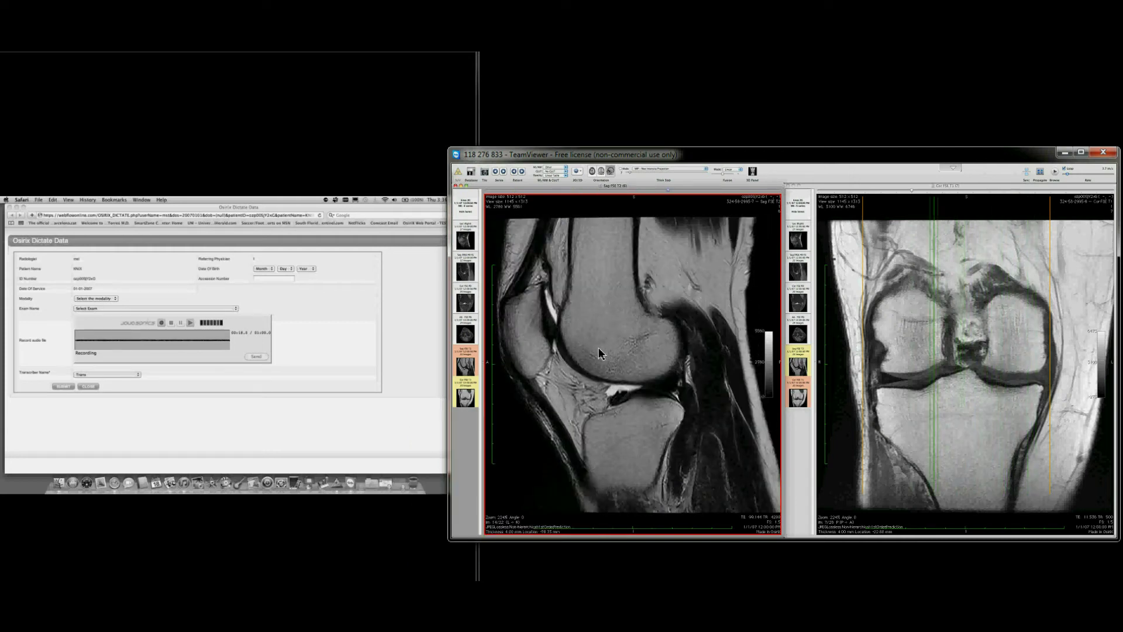
scroll(599, 353, down, 1)
scroll(599, 353, down, 1)
scroll(600, 353, down, 1)
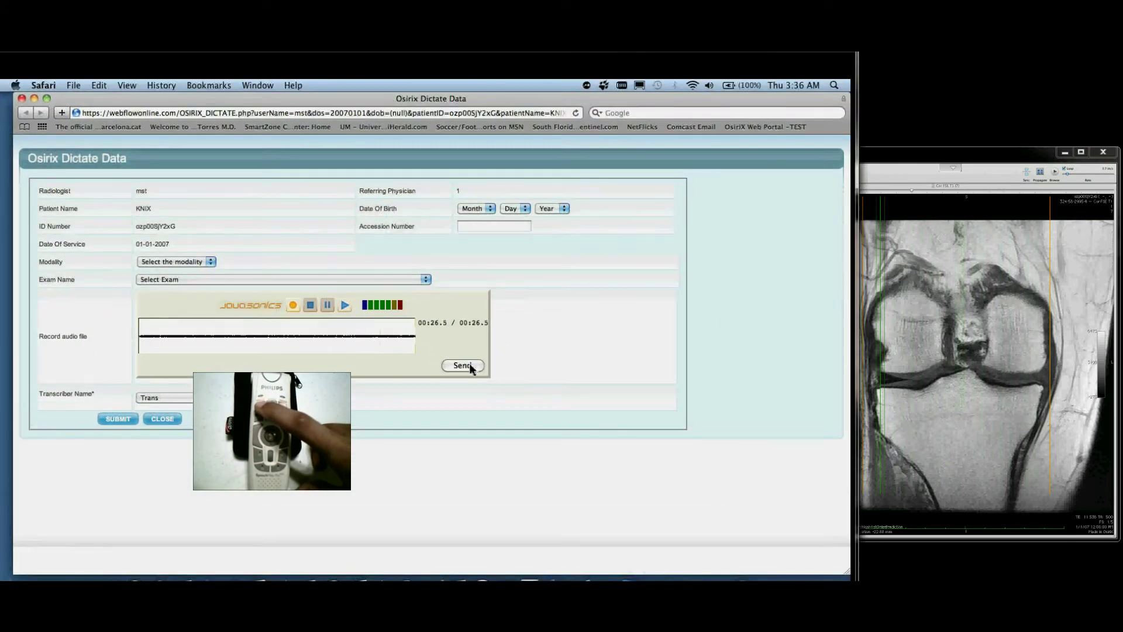
click(465, 364)
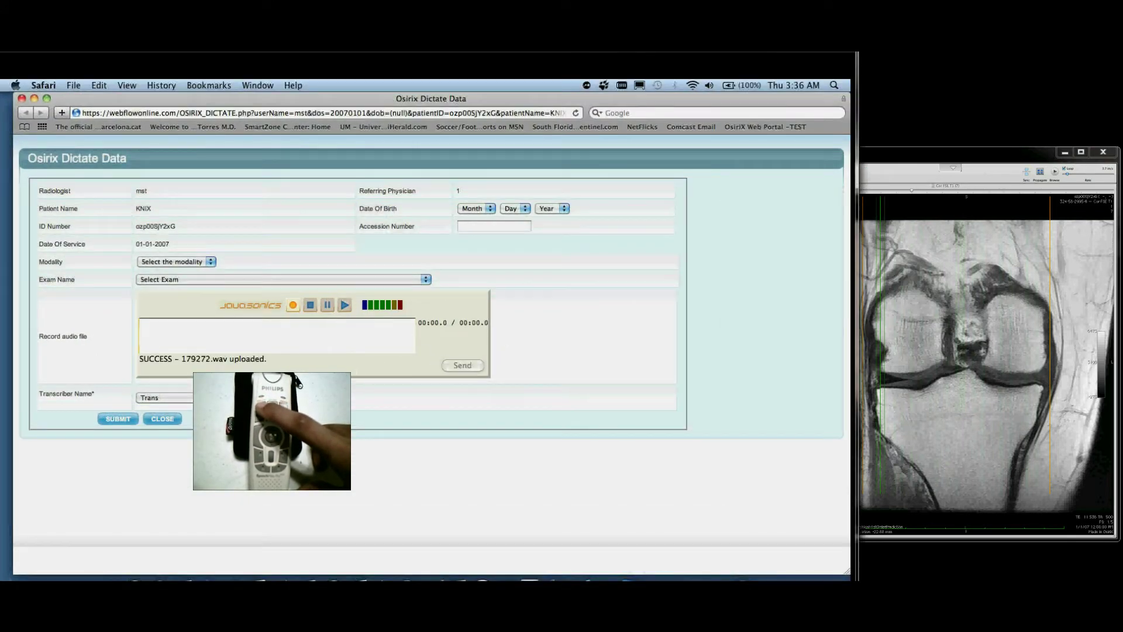
click(125, 419)
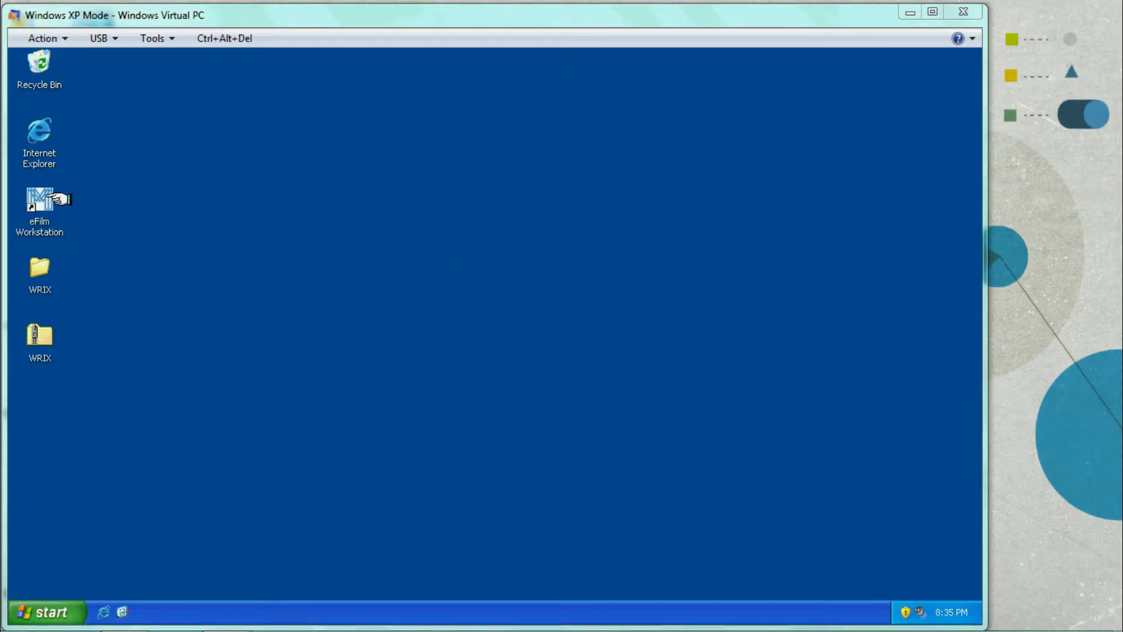
Launch eFilm, confirm login, and view the WRIX right-wrist MRI from Study Manager
click(40, 207)
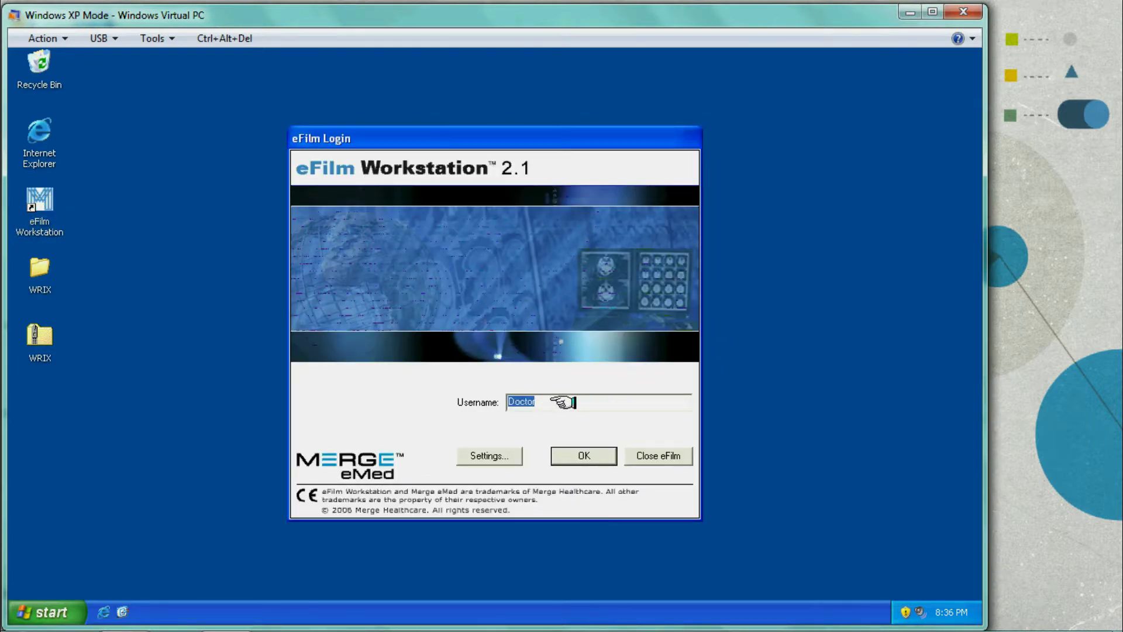
click(574, 452)
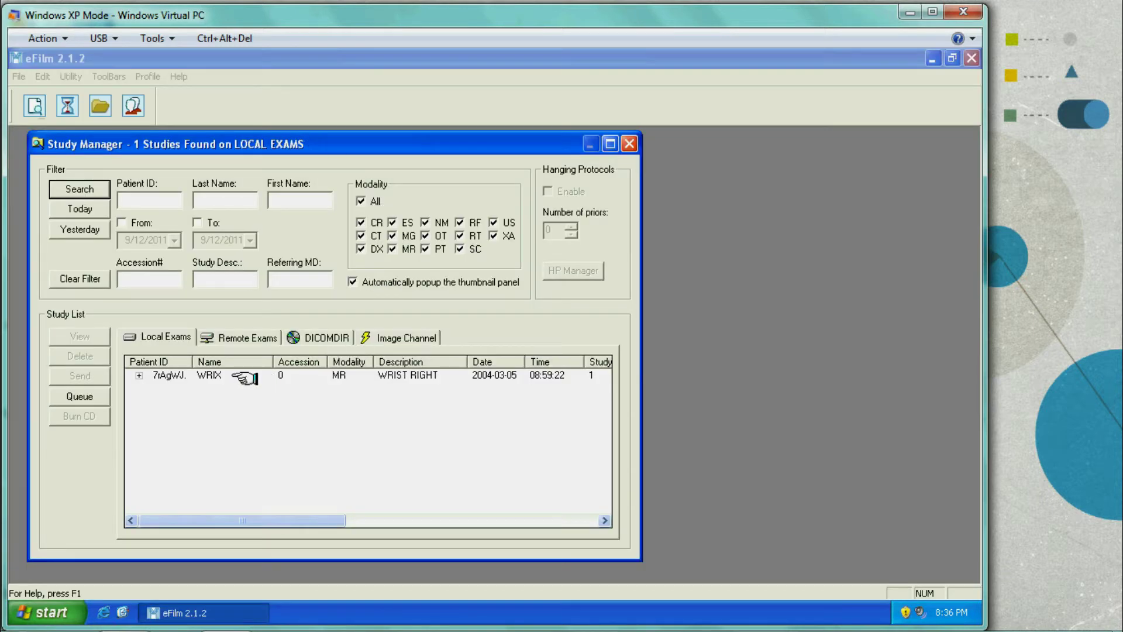
click(248, 375)
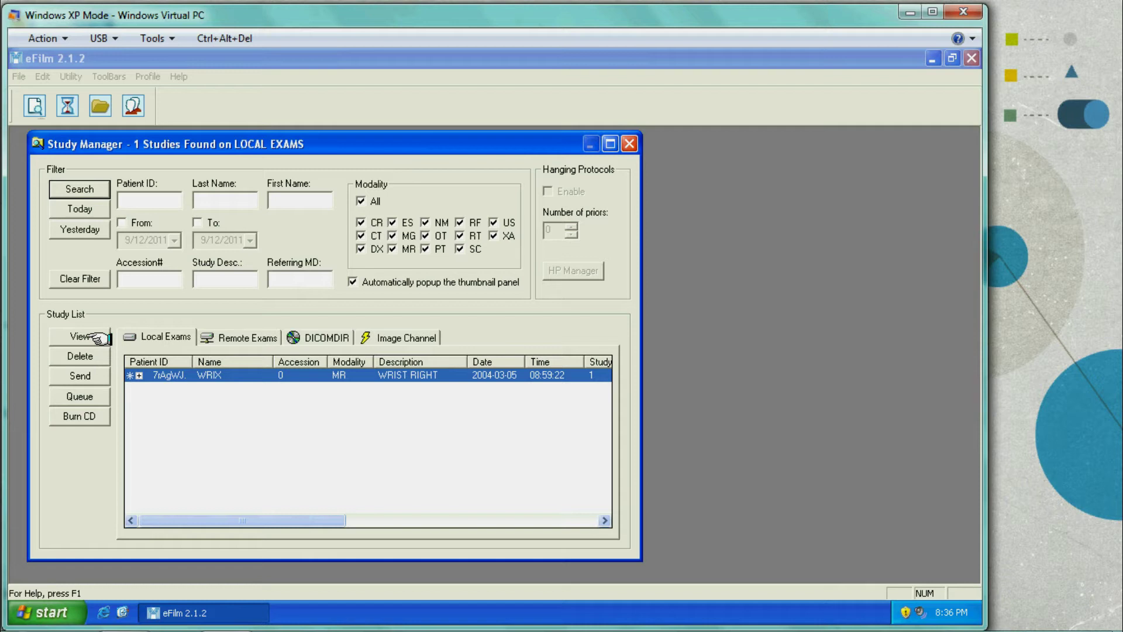
click(100, 337)
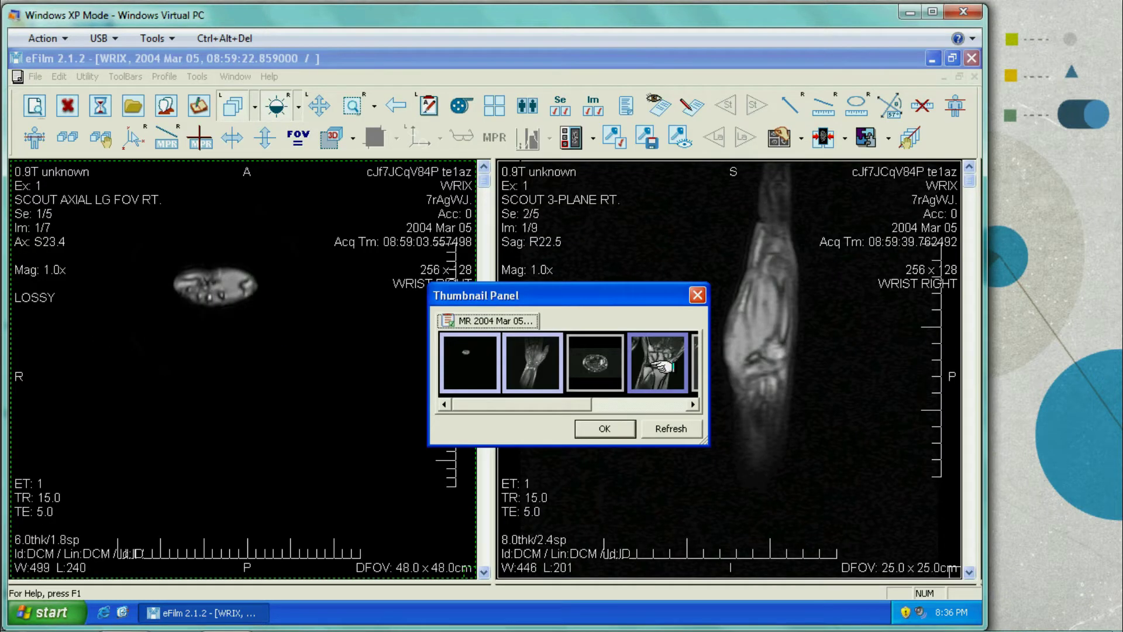
Load the T1 coronal series into the left viewport and STIR into the right
drag(658, 364, 253, 427)
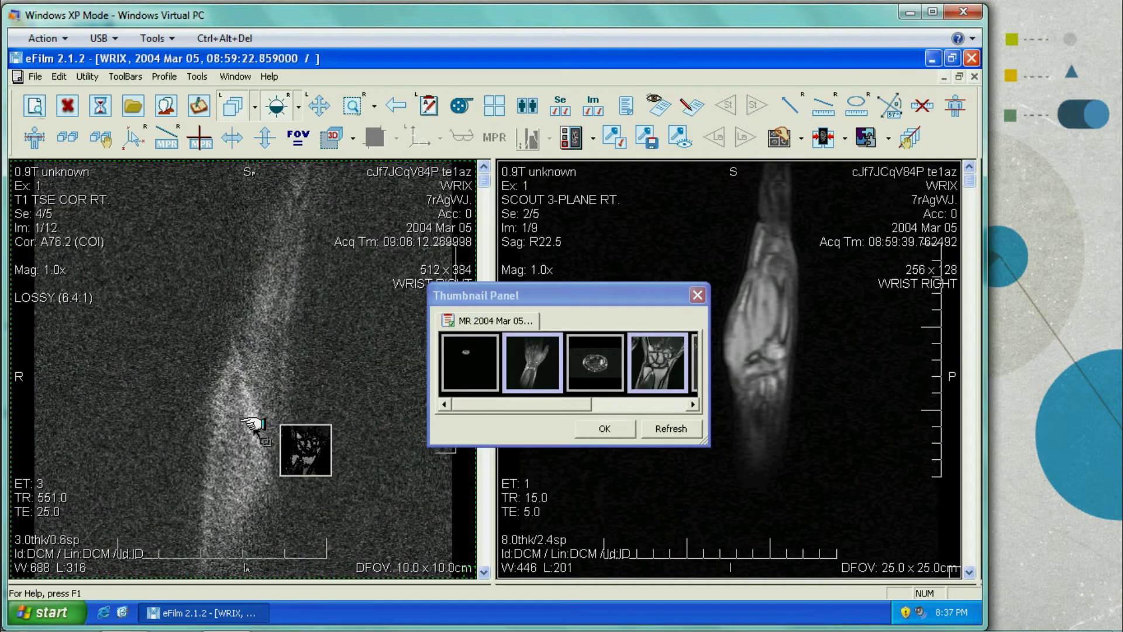
click(692, 404)
drag(595, 361, 836, 404)
click(604, 429)
click(484, 571)
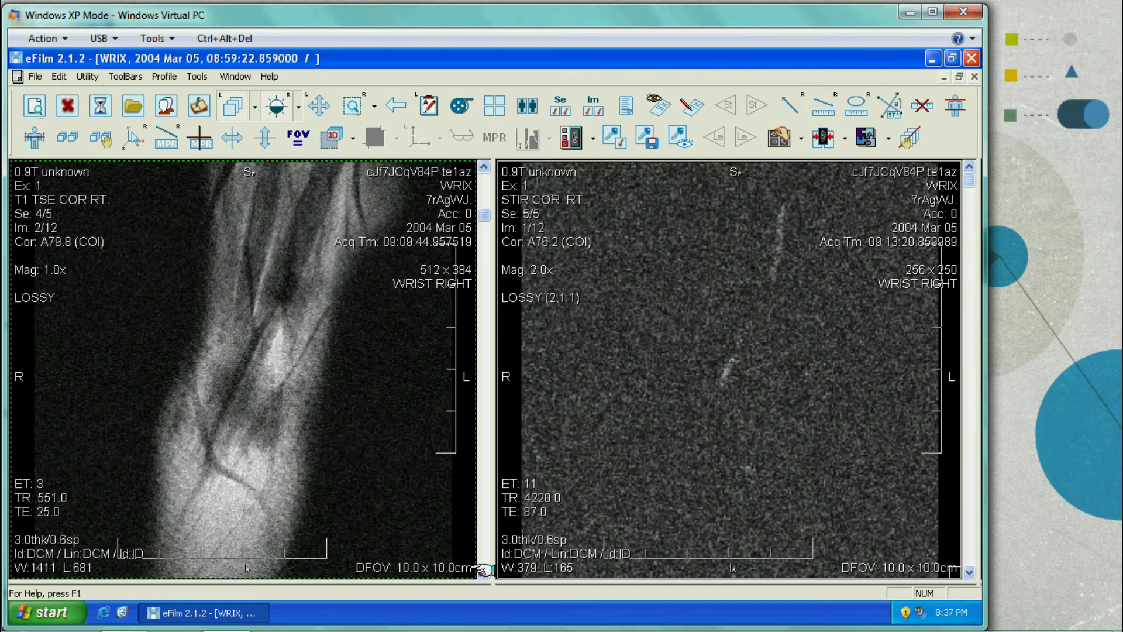
Page through the slices, adjust STIR window/level, and advance STIR to its final slice
click(484, 570)
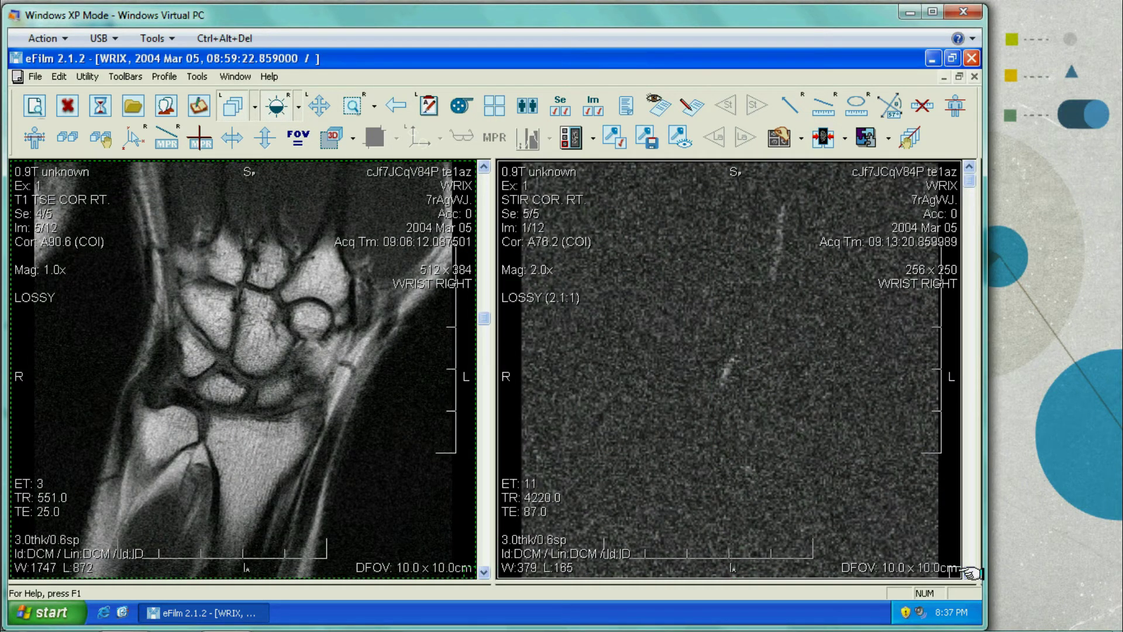
click(969, 571)
click(969, 571)
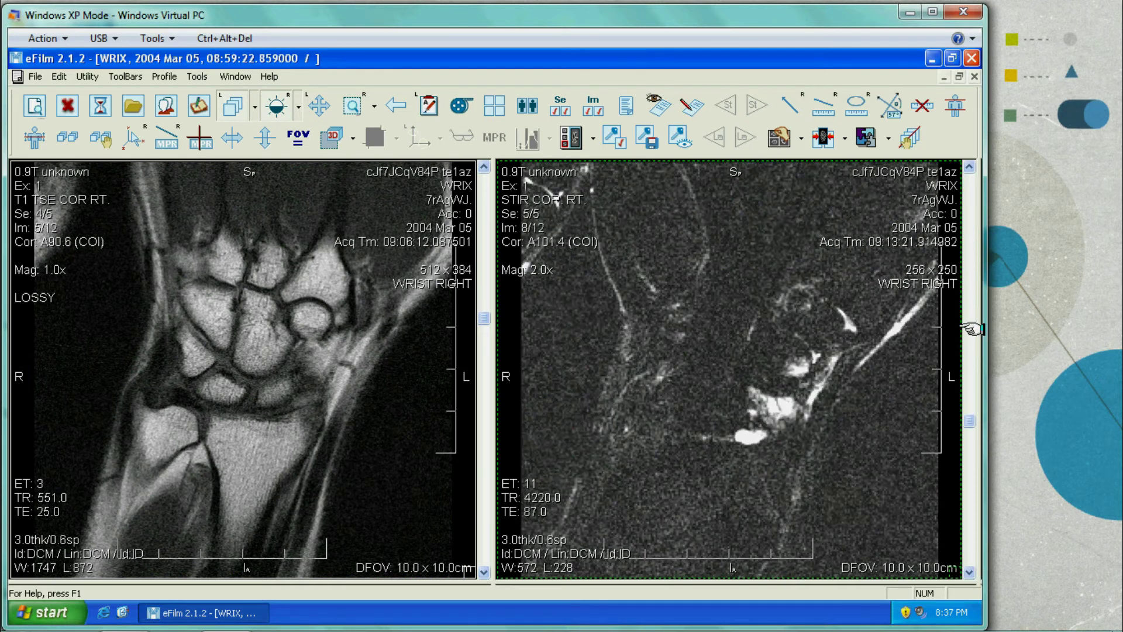
drag(817, 321, 814, 325)
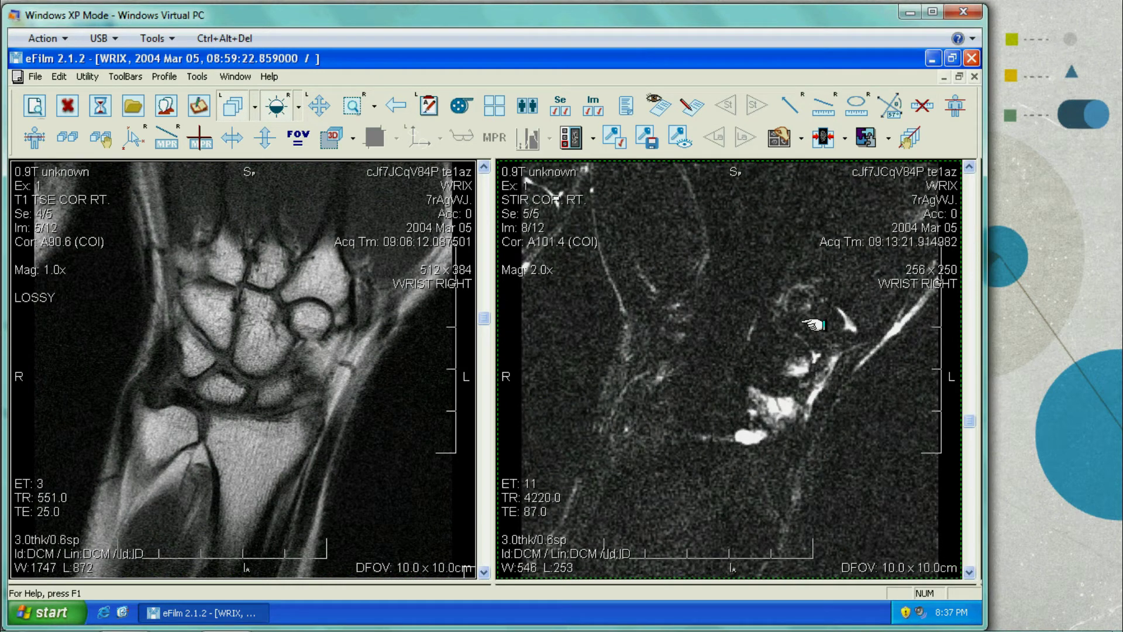
click(969, 569)
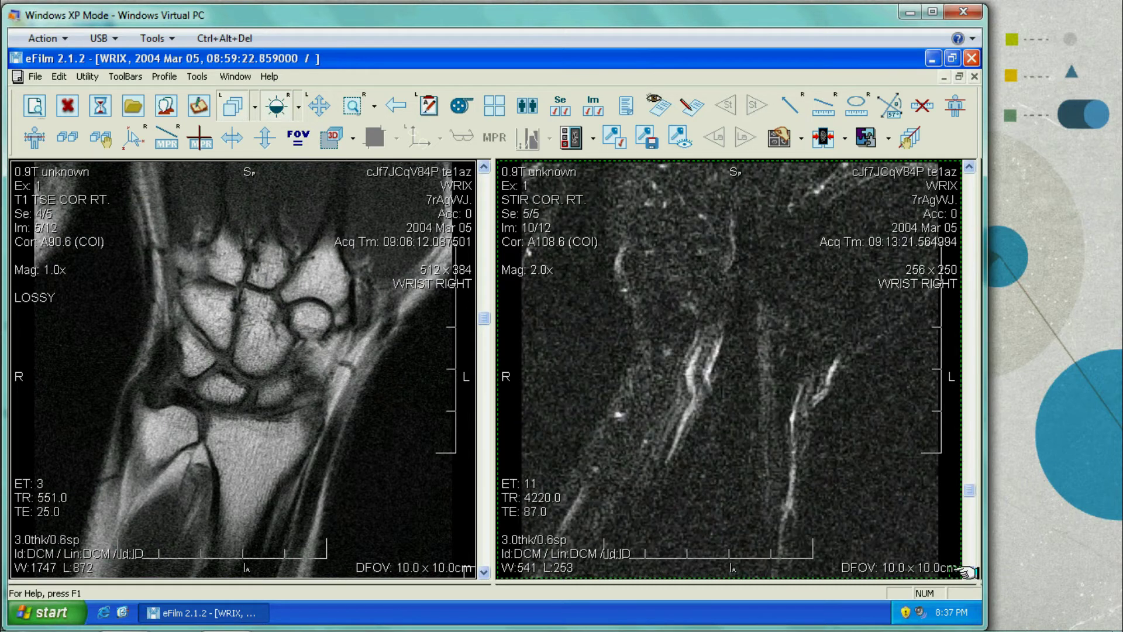
click(968, 568)
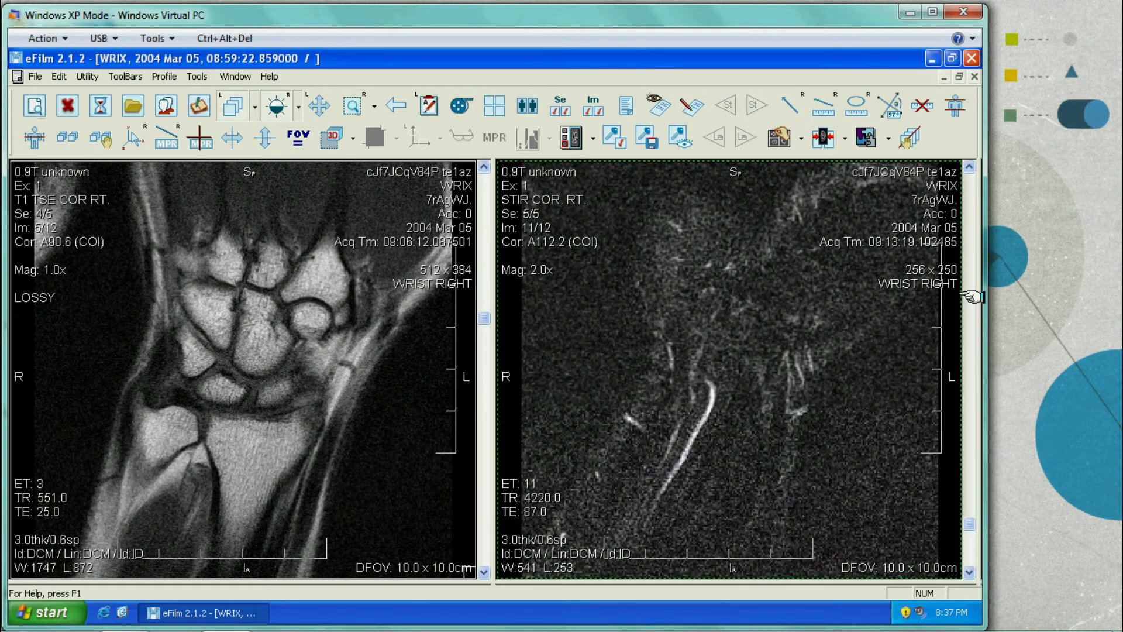
click(969, 571)
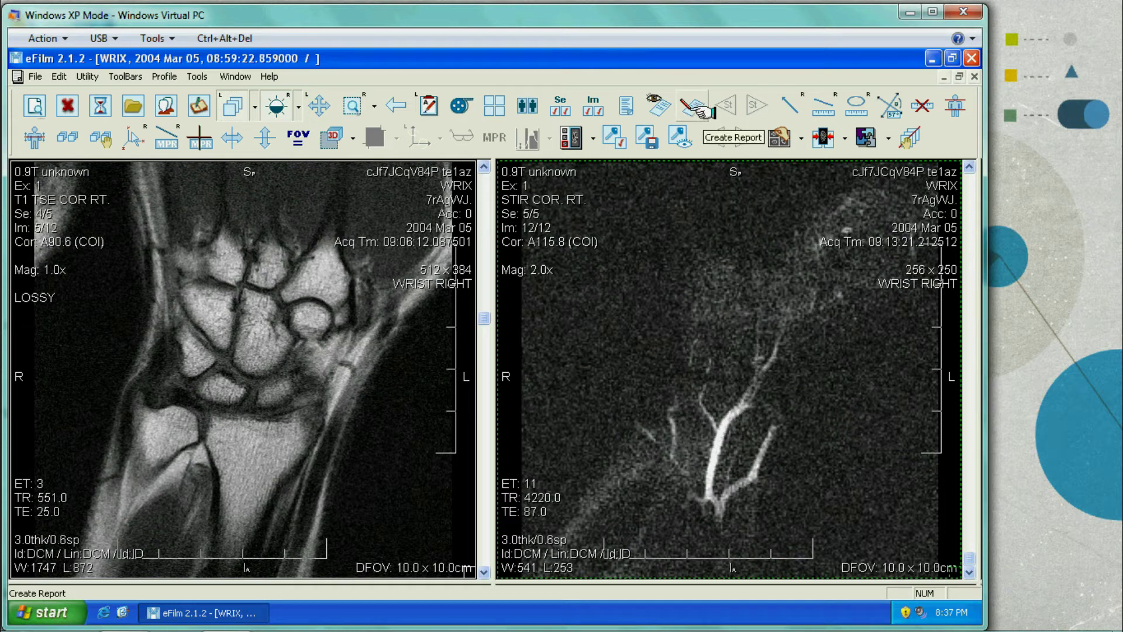
Open the wrist dictation form and record the dictation with the JavaSonics recorder
click(697, 110)
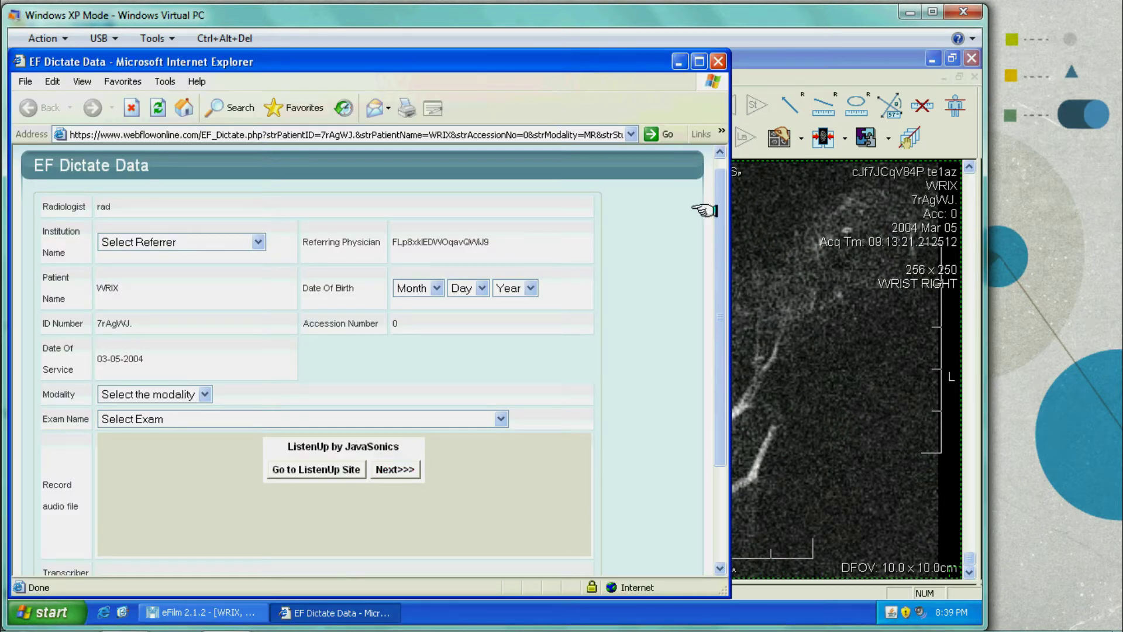
click(399, 469)
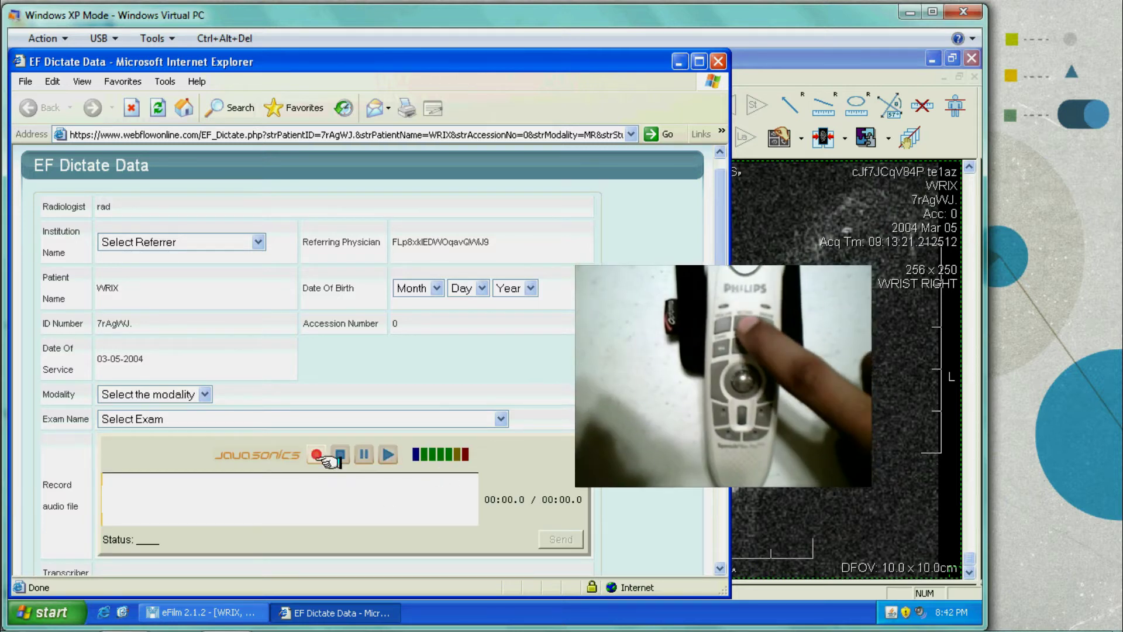
click(315, 455)
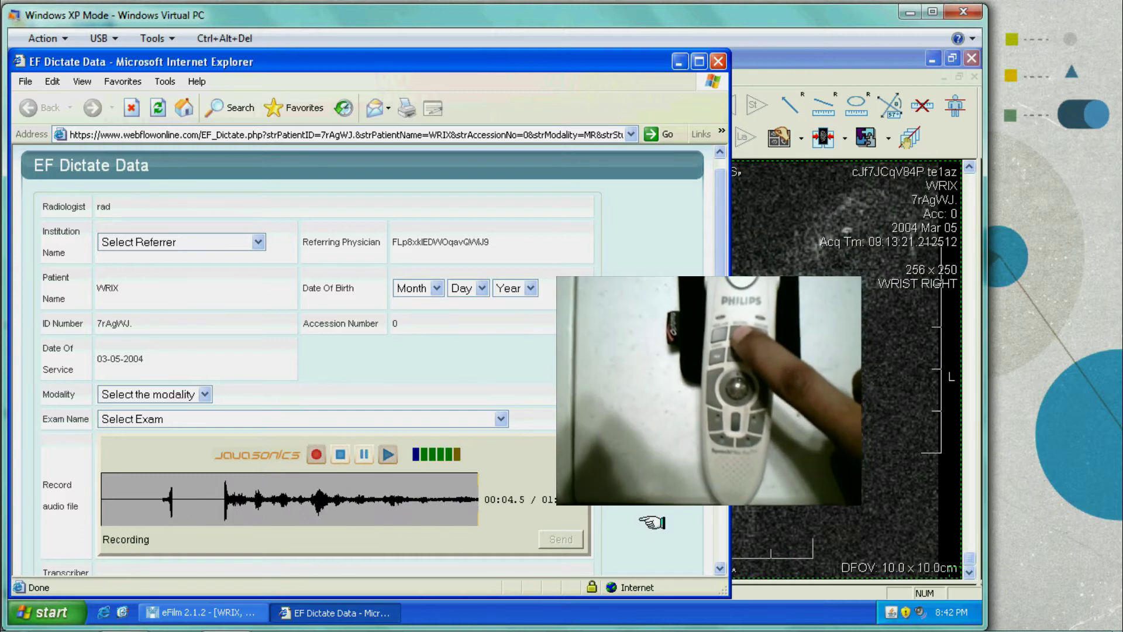
scroll(402, 326, down, 3)
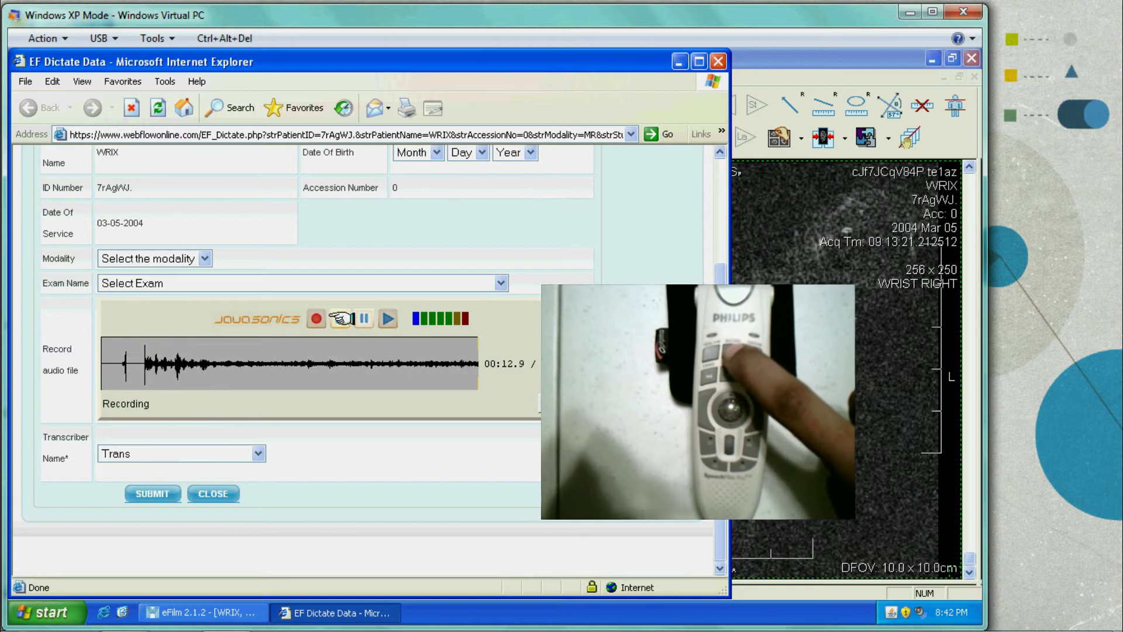
Set modality to MRI and submit the wrist dictation record
click(141, 255)
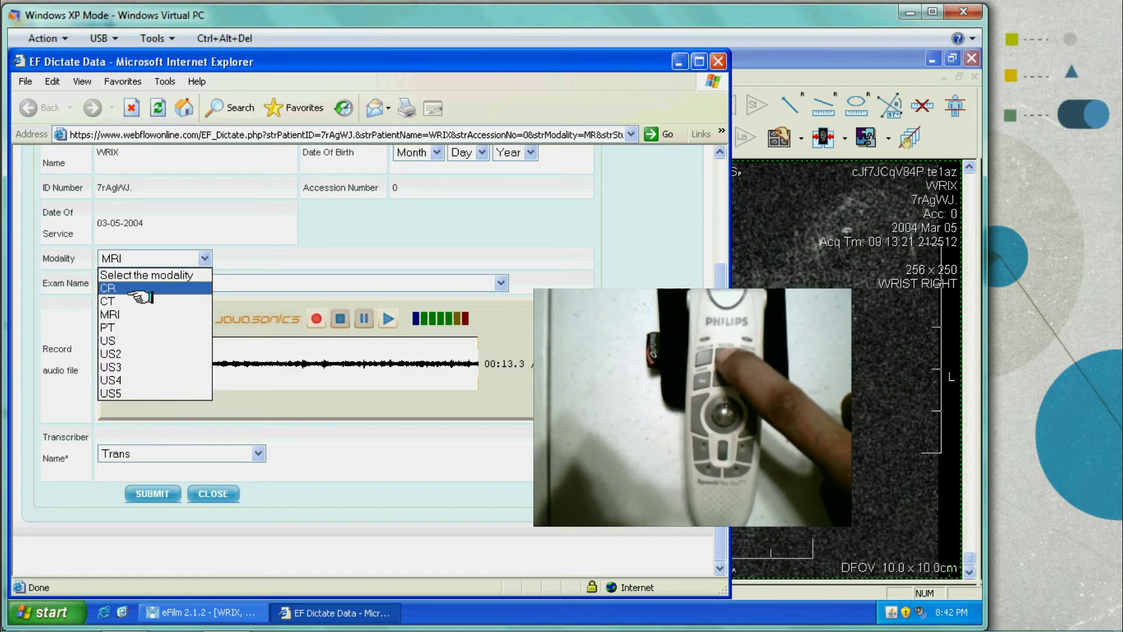
key(Return)
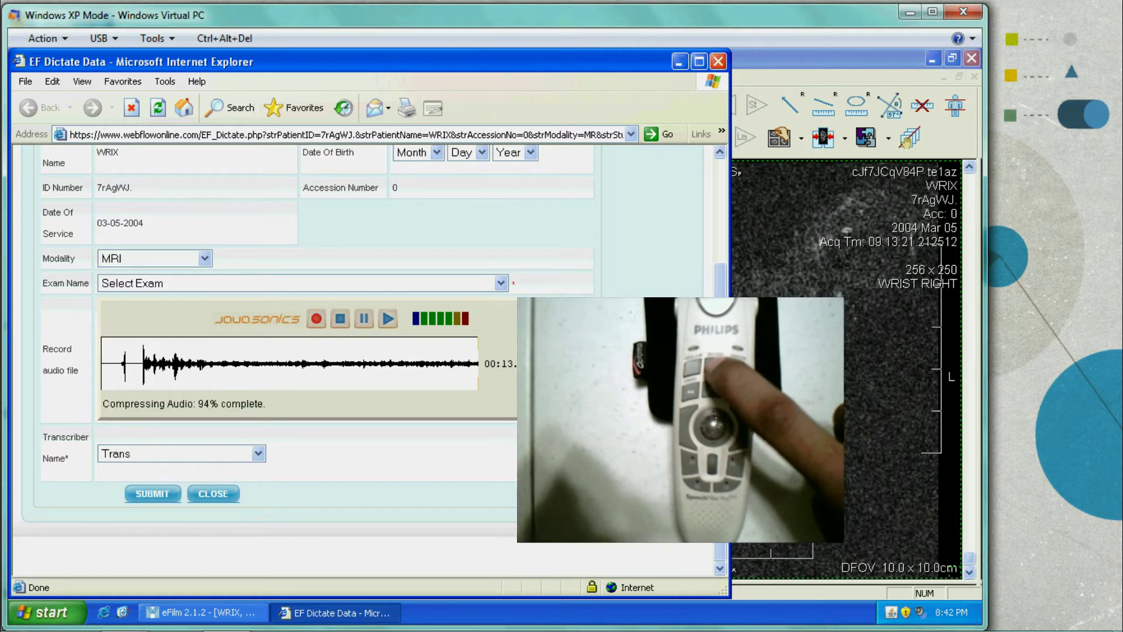
click(164, 493)
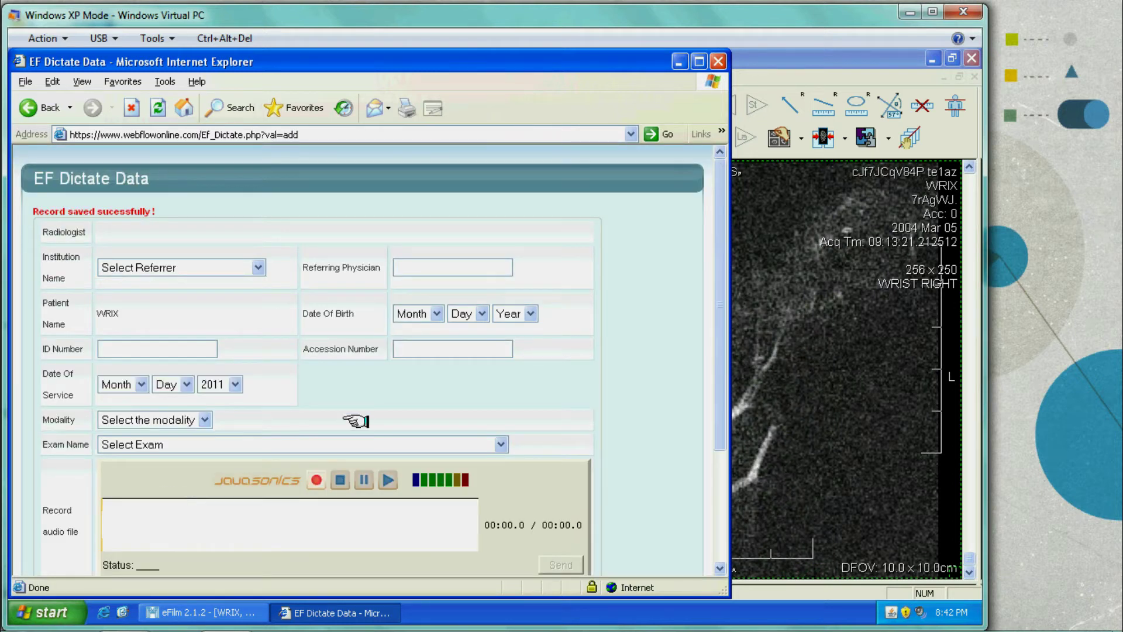
Close the wrist dictation window and the eFilm viewer
click(719, 61)
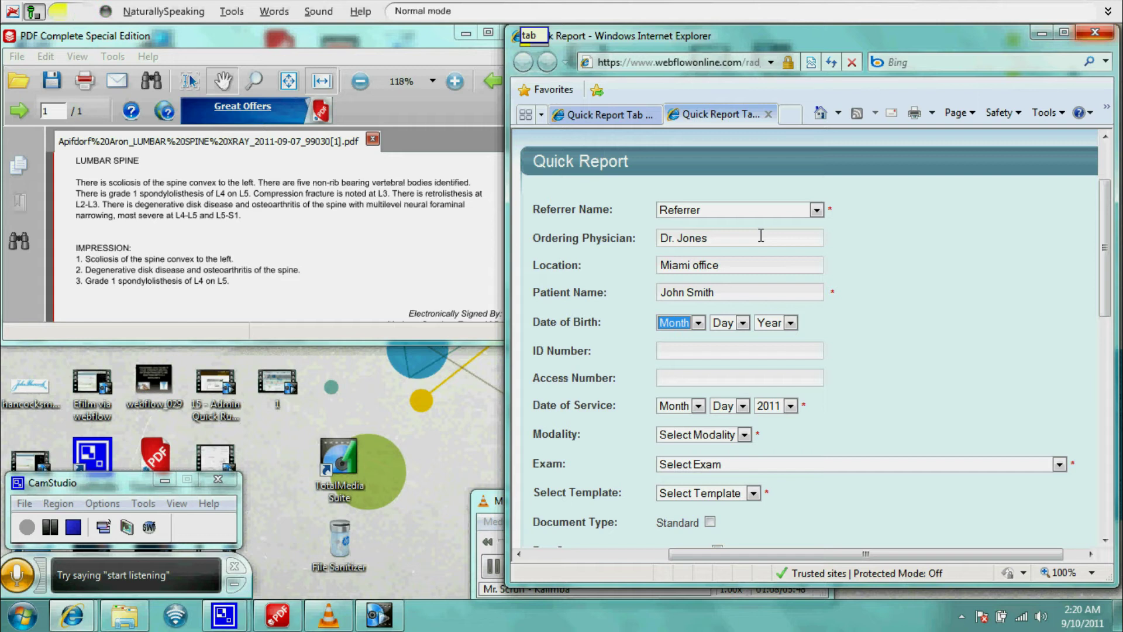
key(Down)
key(Tab)
text(15)
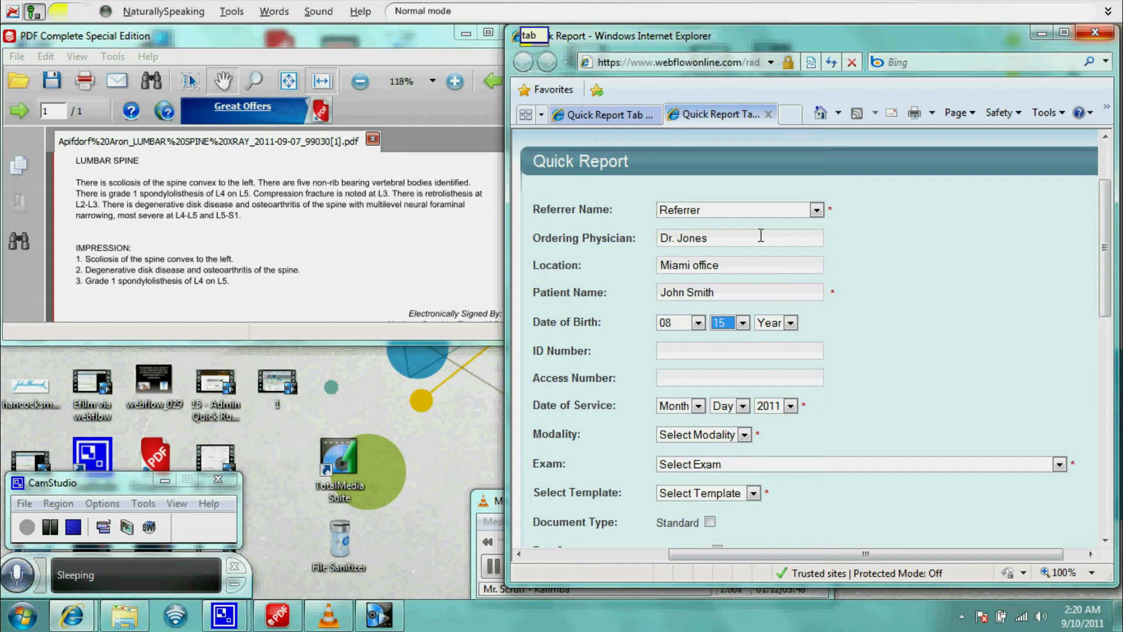
key(Tab)
text(1910)
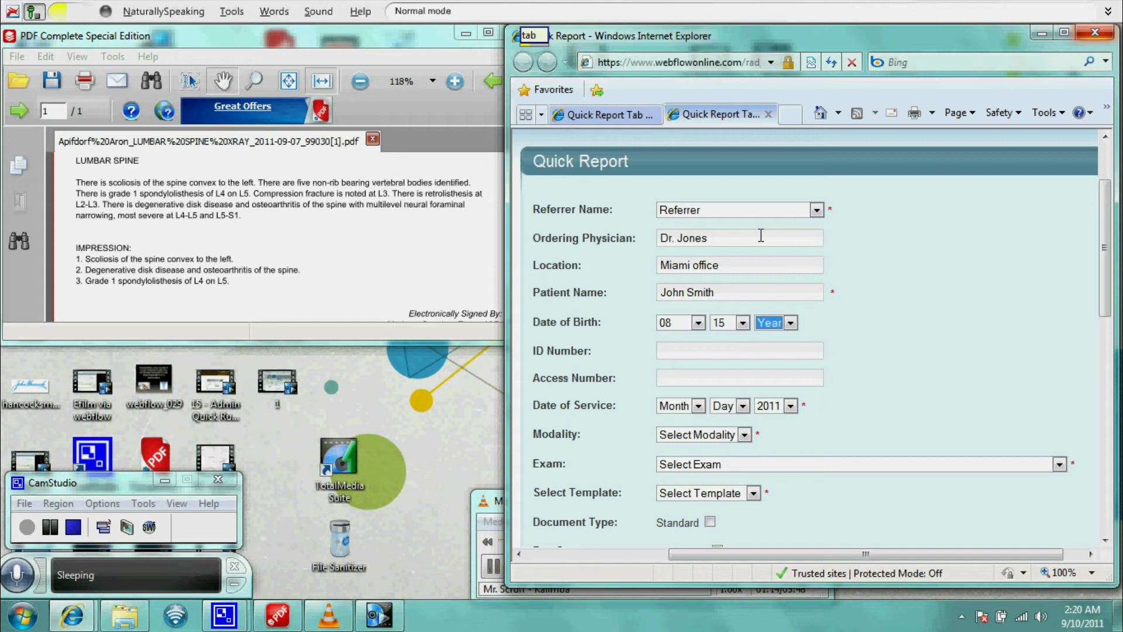
key(Tab)
text(MR number)
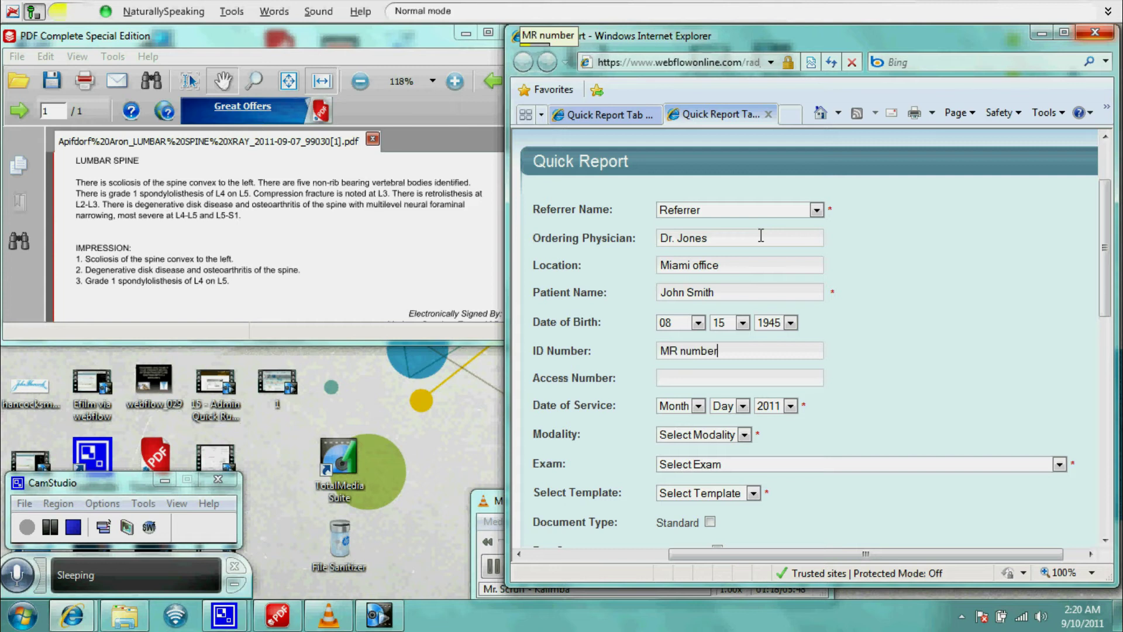
key(Tab)
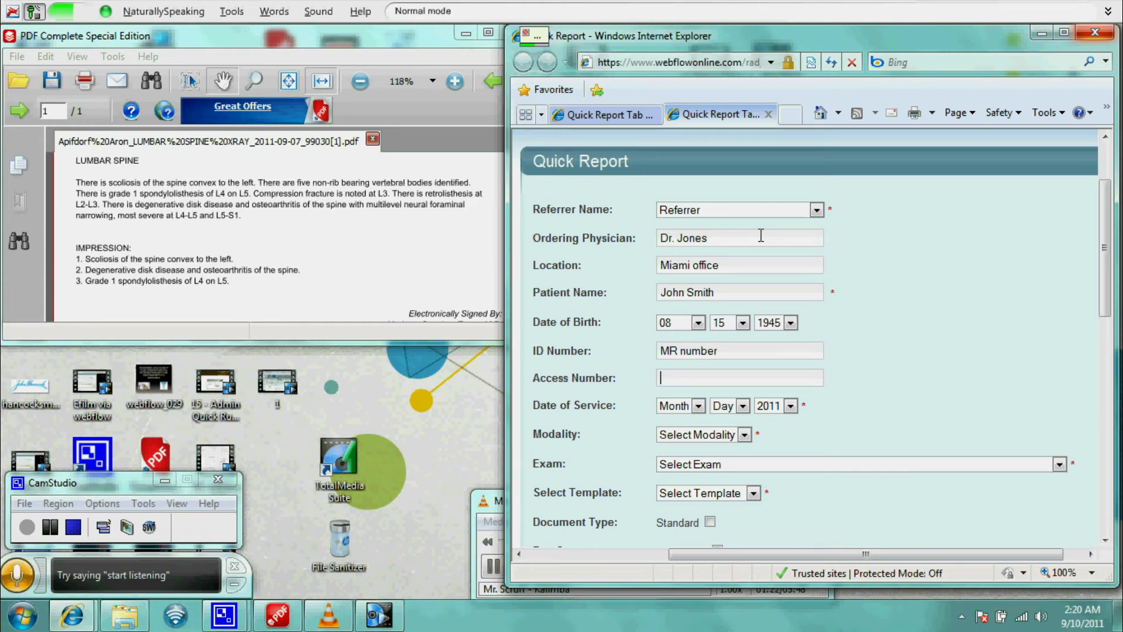
text(Test number)
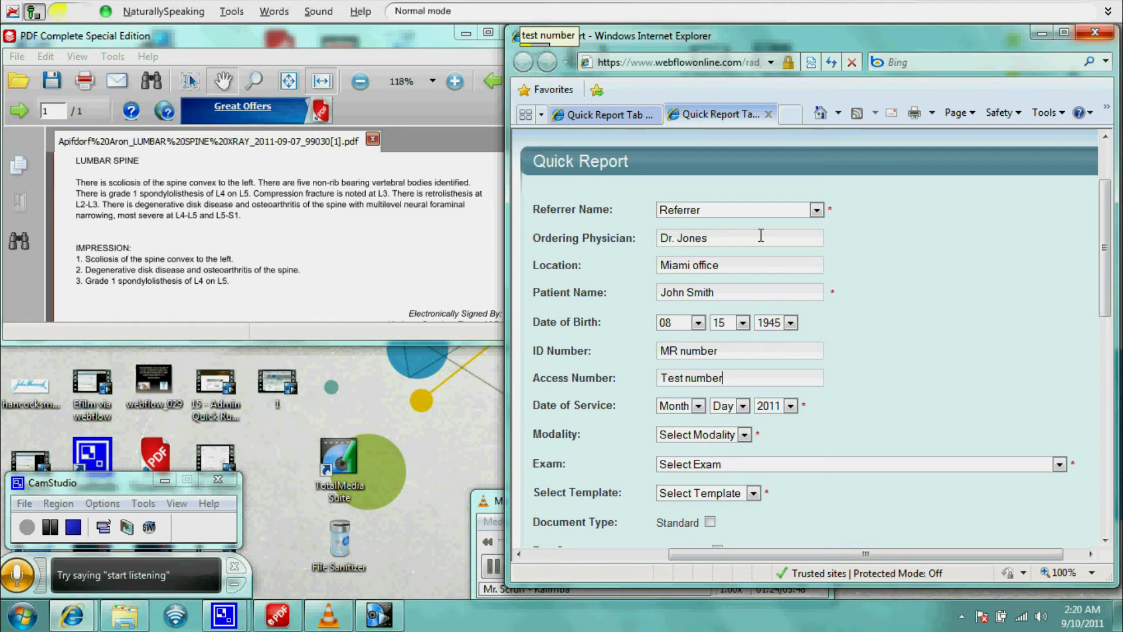
Set service date 09/10/2011, modality CR, Lumbar exam and Default Template
key(Tab)
text(09)
key(Tab)
text(10)
key(Tab)
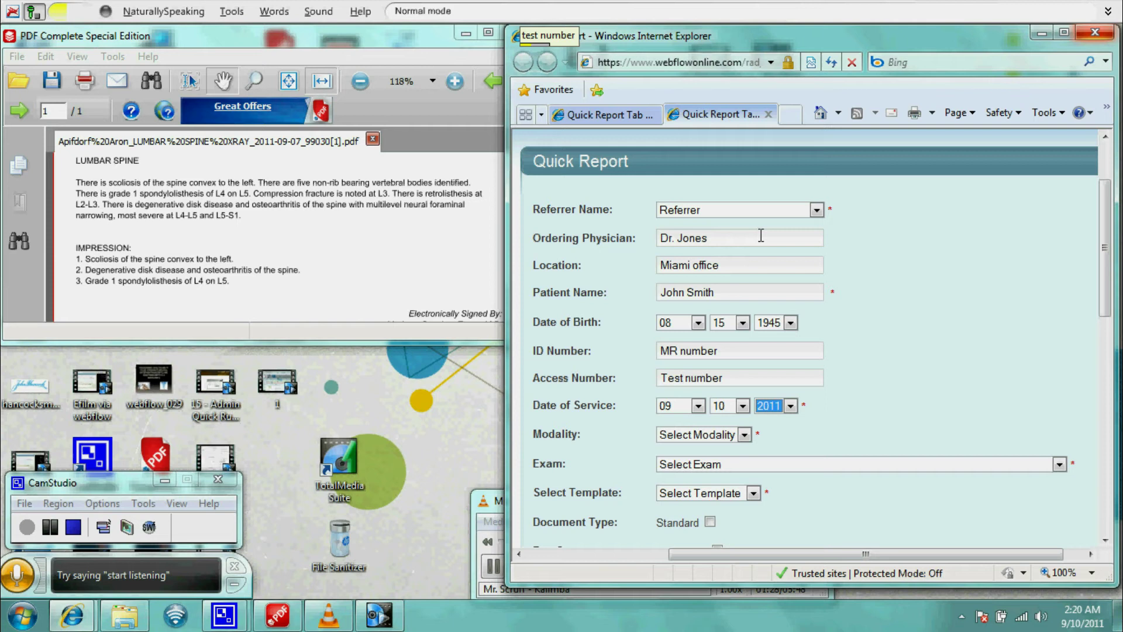
key(Tab)
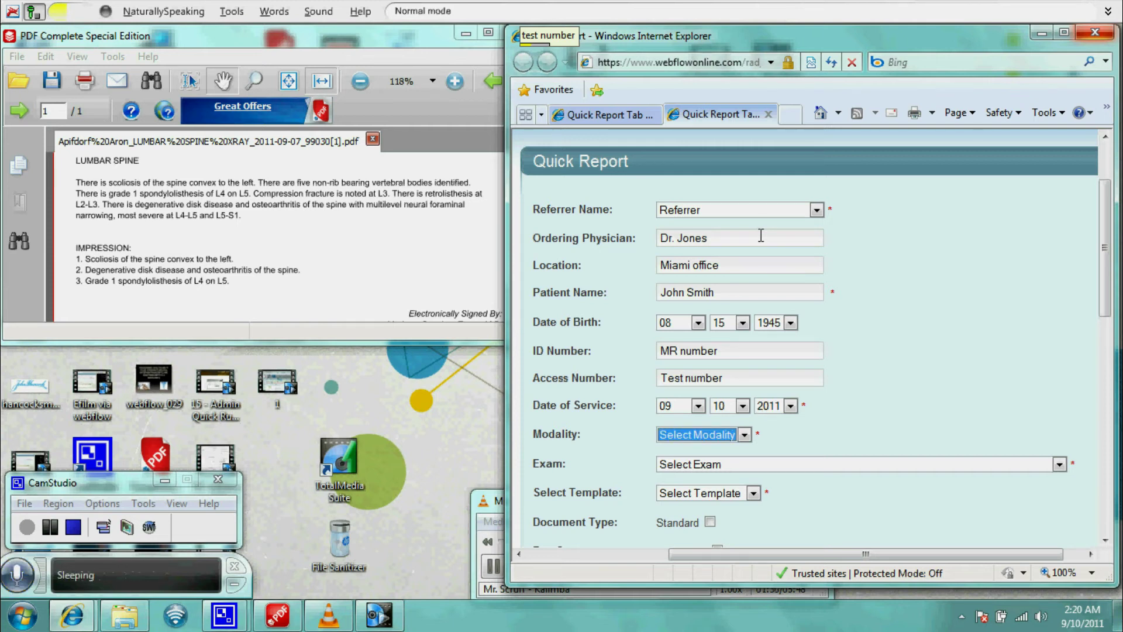
text(cr)
key(Tab)
text(l)
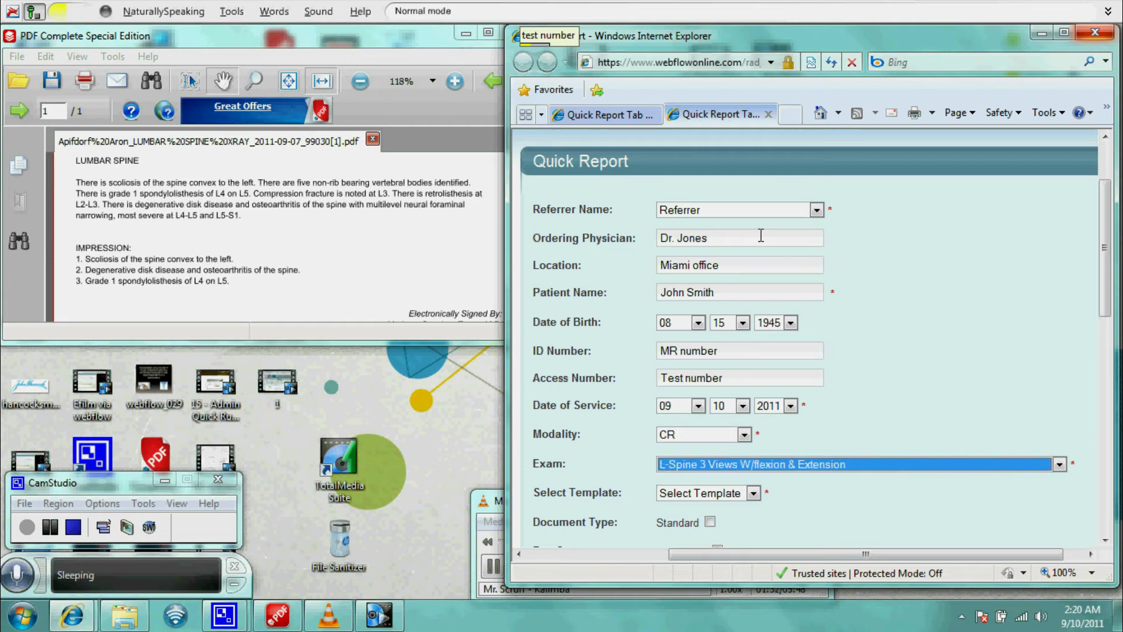
text(umbar)
key(Tab)
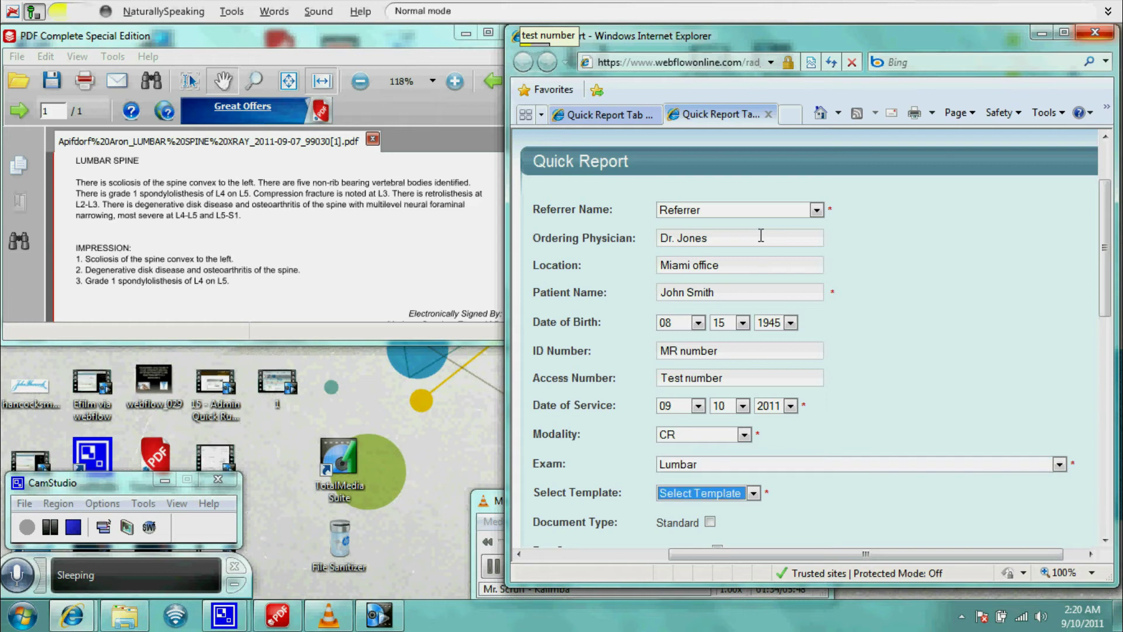
text(d)
scroll(1108, 539, down, 4)
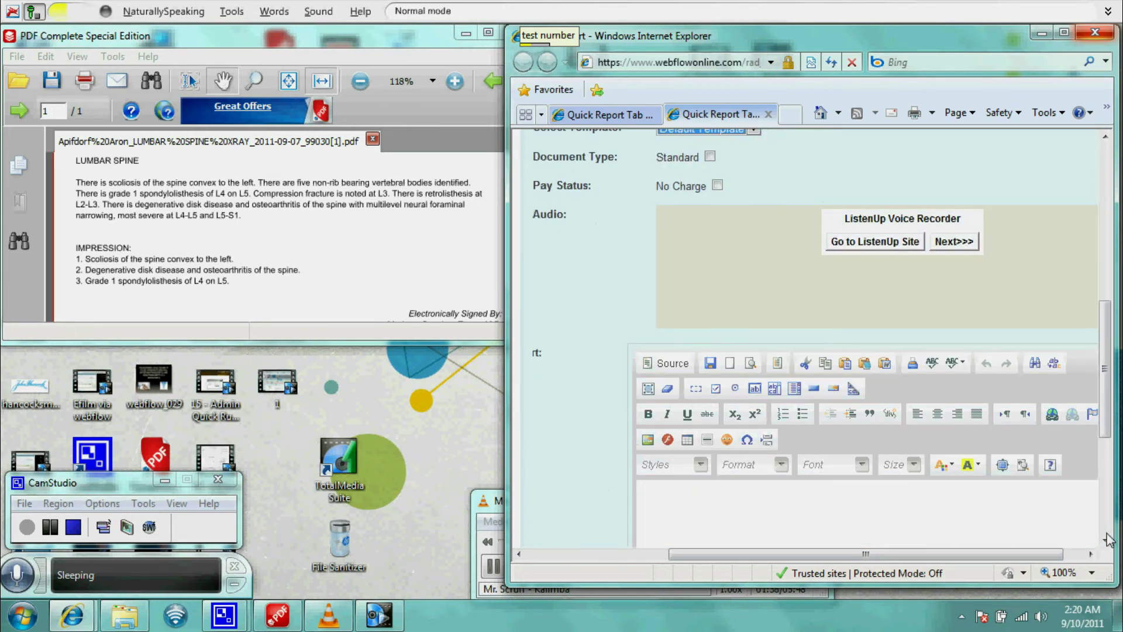
scroll(1108, 539, down, 3)
scroll(1108, 508, up, 1)
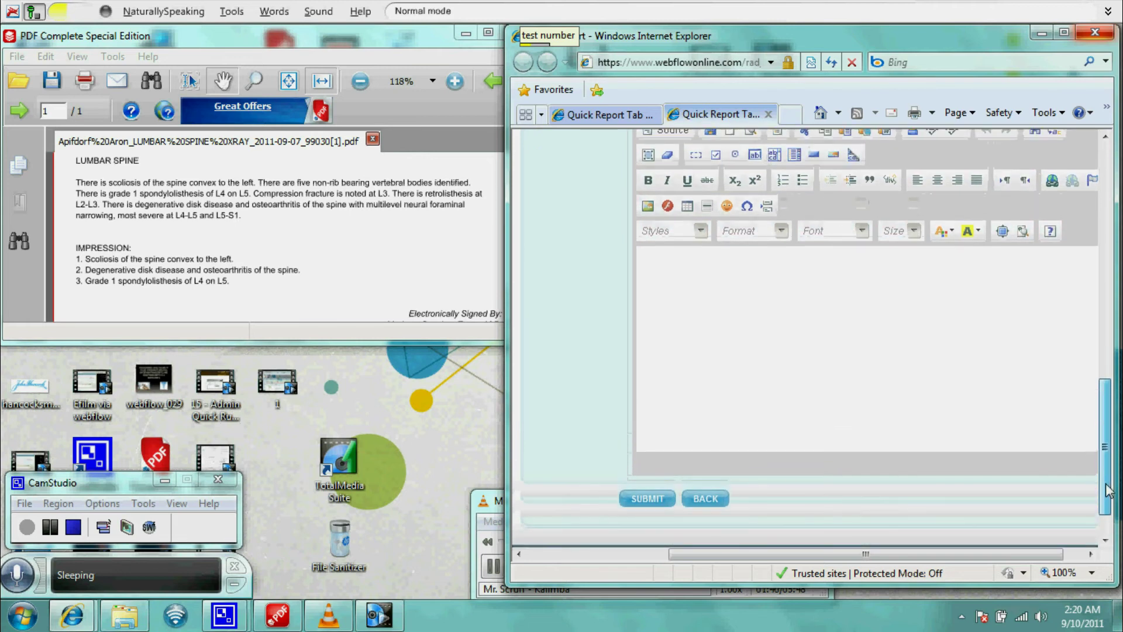
click(948, 348)
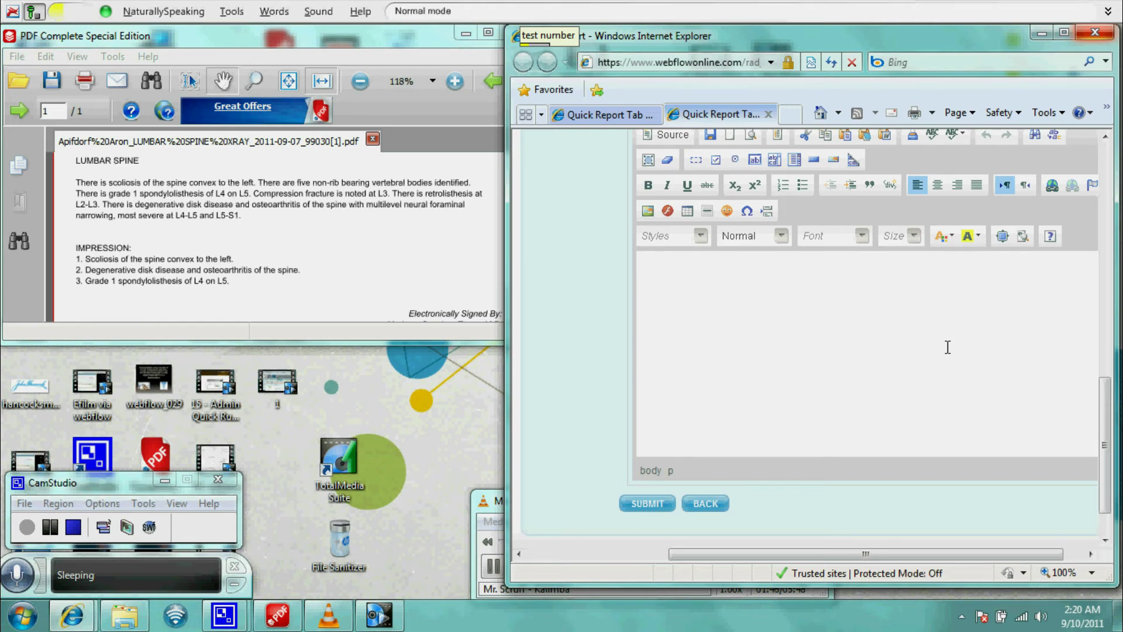
text(Supine)
Dictate and correct the 'Lumbar spine' heading, then dictate findings, fixing 'male no' to 'foraminal'
key(ctrl+a)
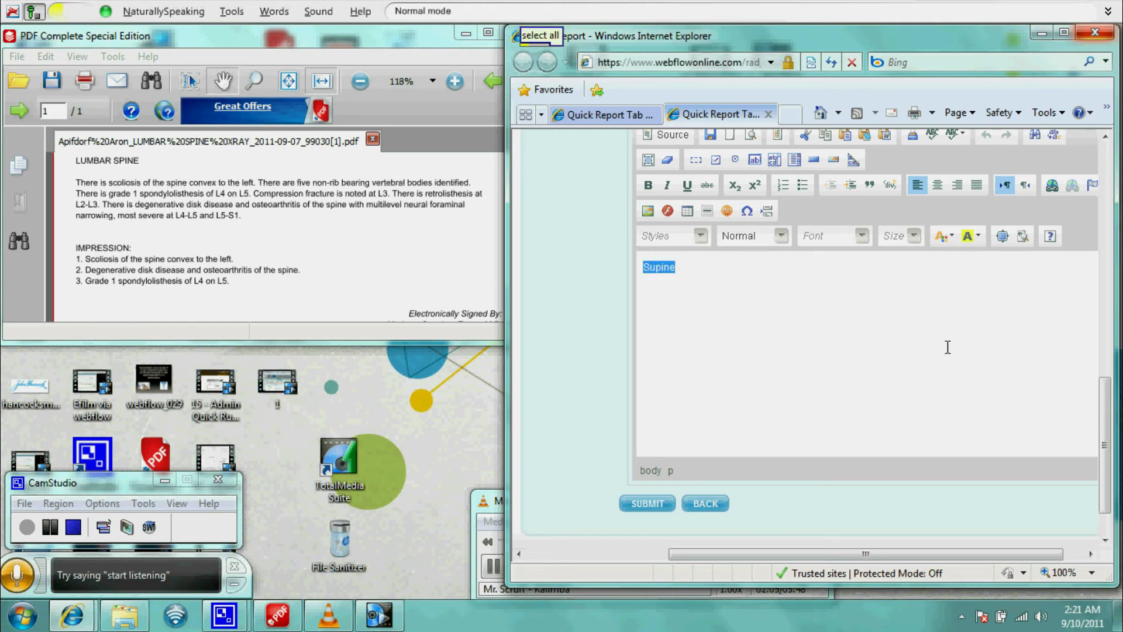
text(Lumbar spine)
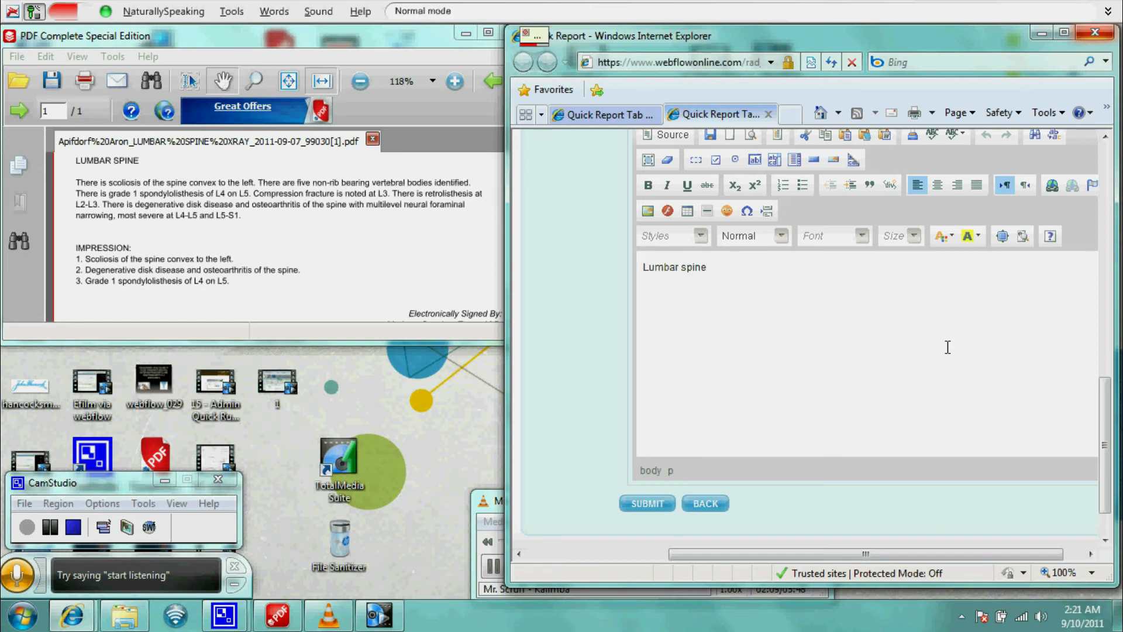
key(Return)
text(multilevel neural for male no)
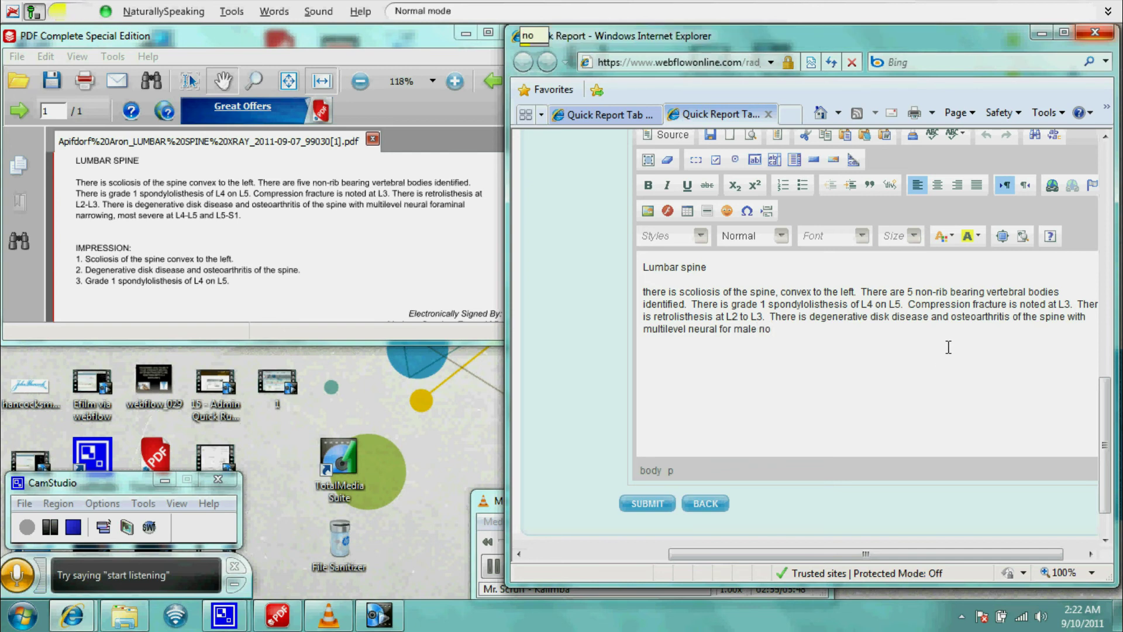
key(BackSpace)
key(BackSpace)
key(BackSpace)
key(BackSpace)
key(BackSpace)
key(BackSpace)
key(BackSpace)
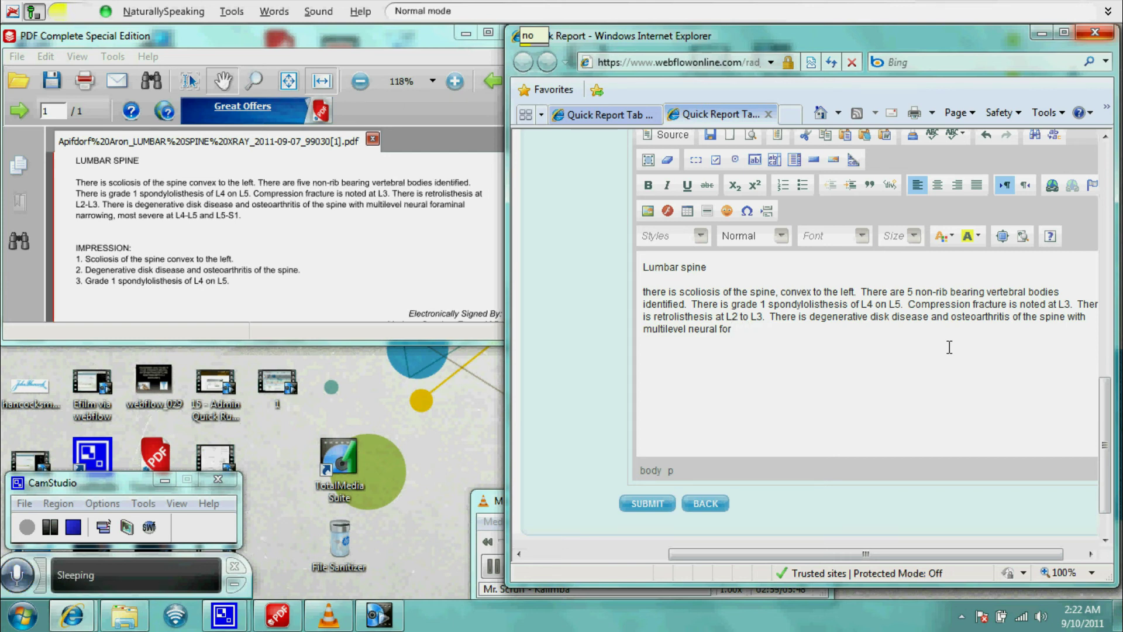
text(aminal)
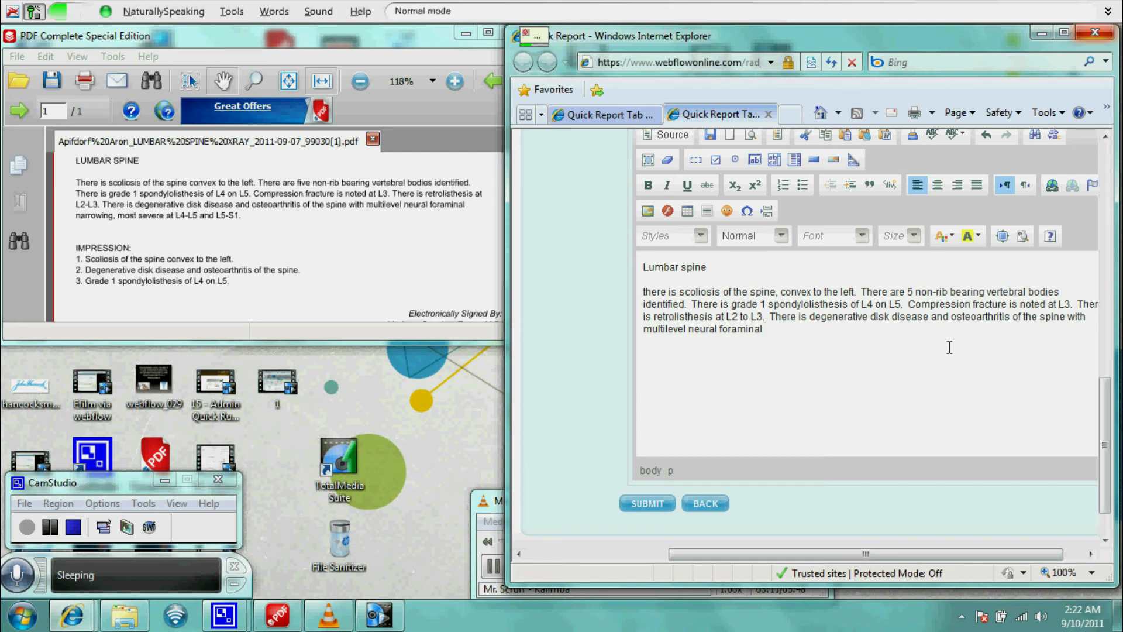
text(narrowing,)
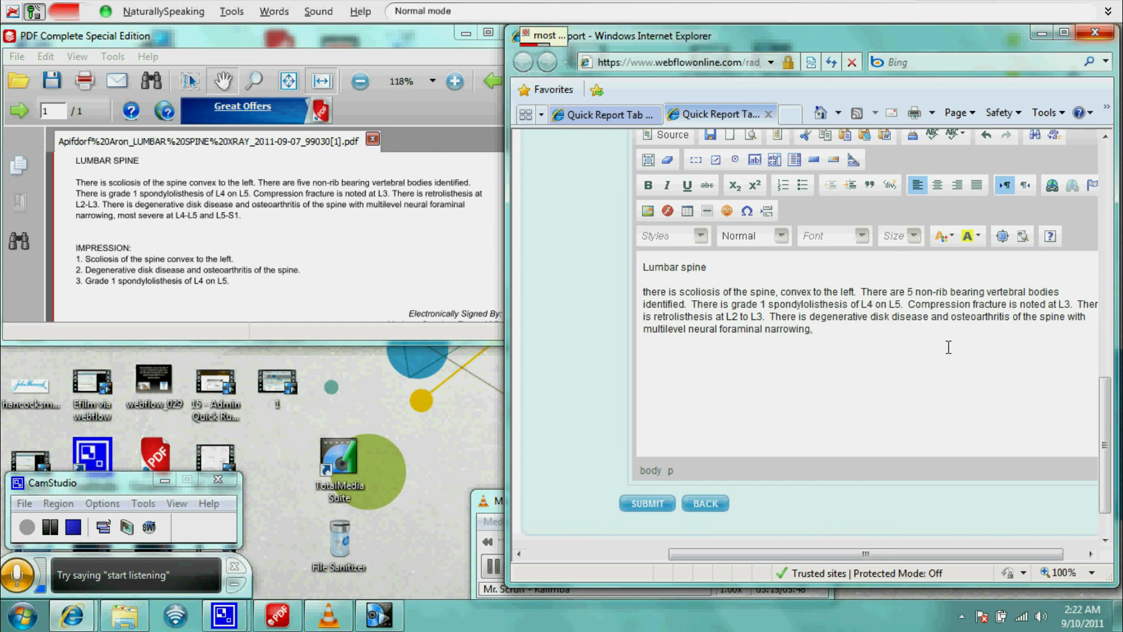
text( most severe at L4 to L5 and)
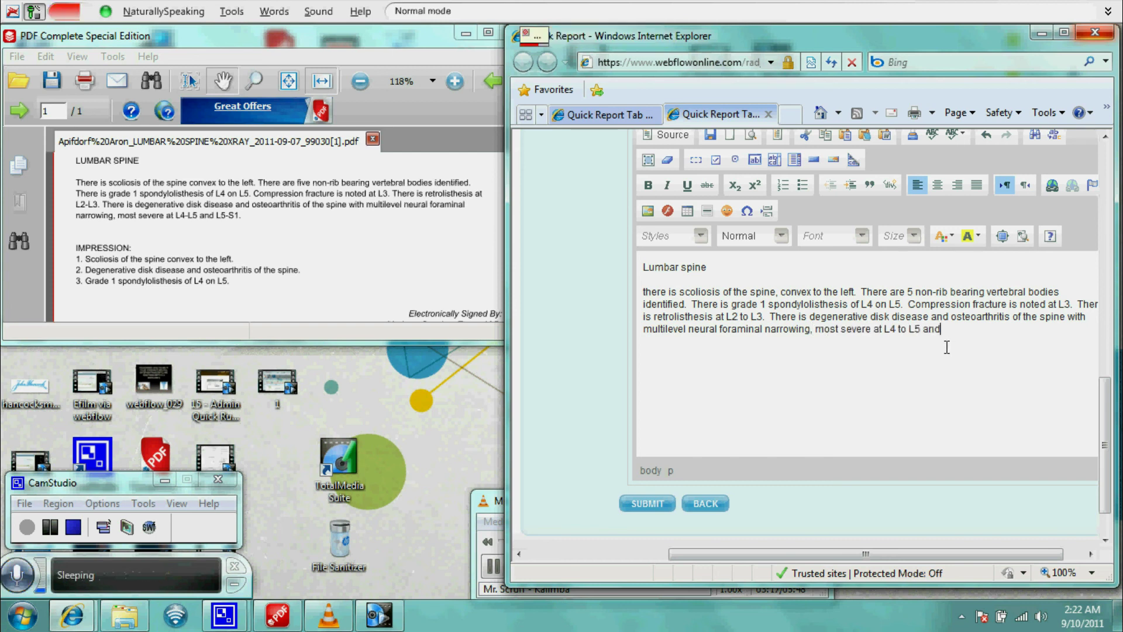
text( L5 to S1)
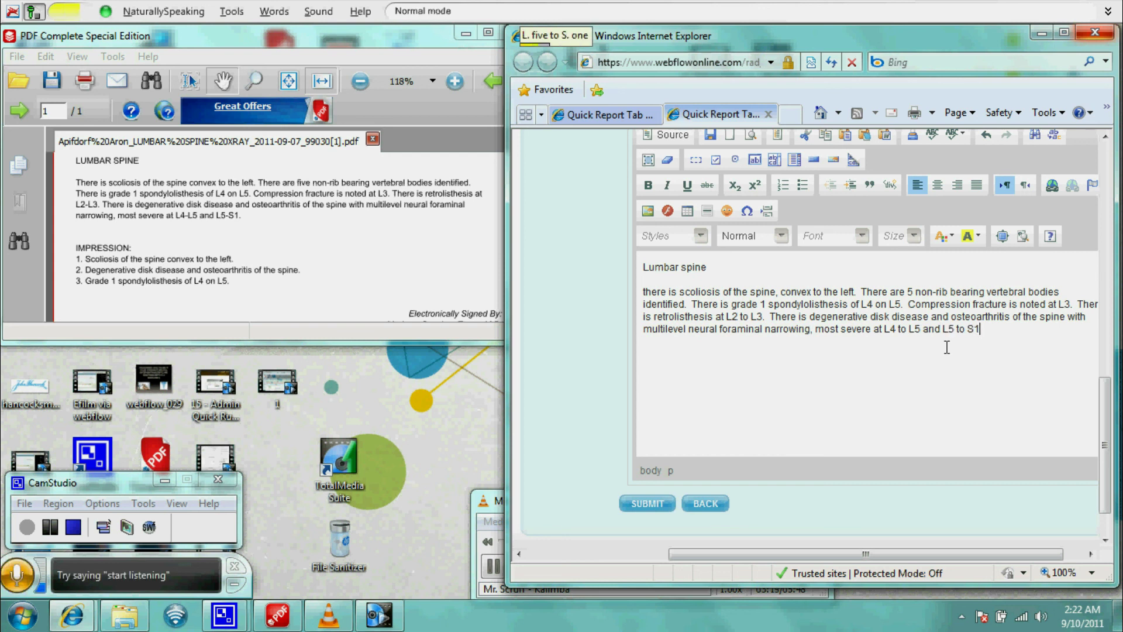
text(.)
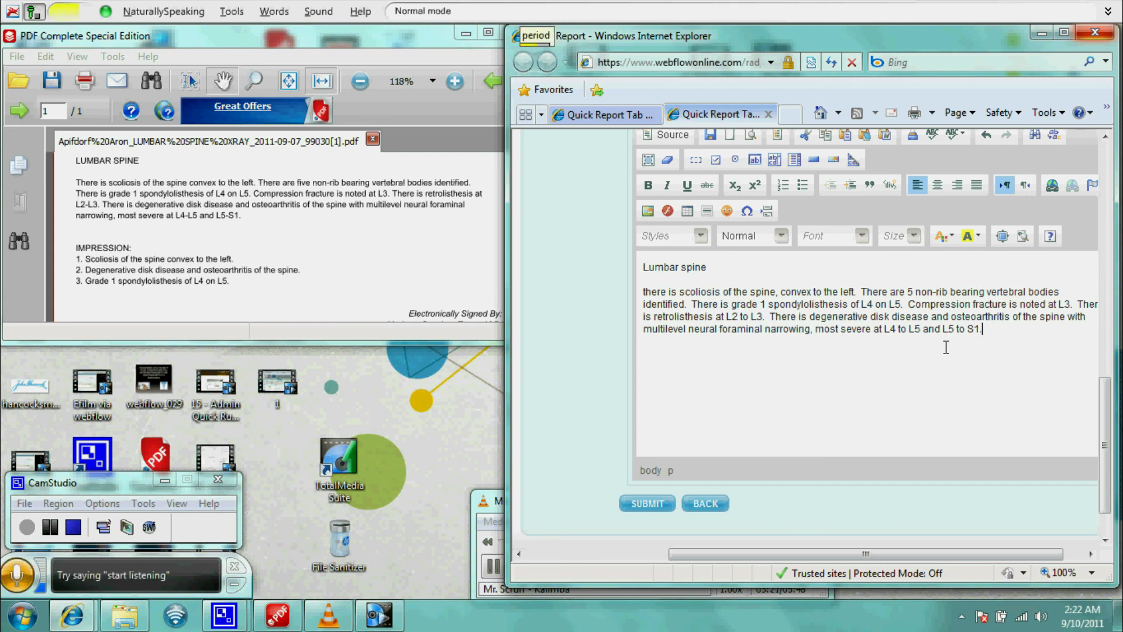
Dictate 'Impression:' with left-convex scoliosis, degenerative disk disease, and grade 1 L4-L5 spondylolisthesis
key(Return)
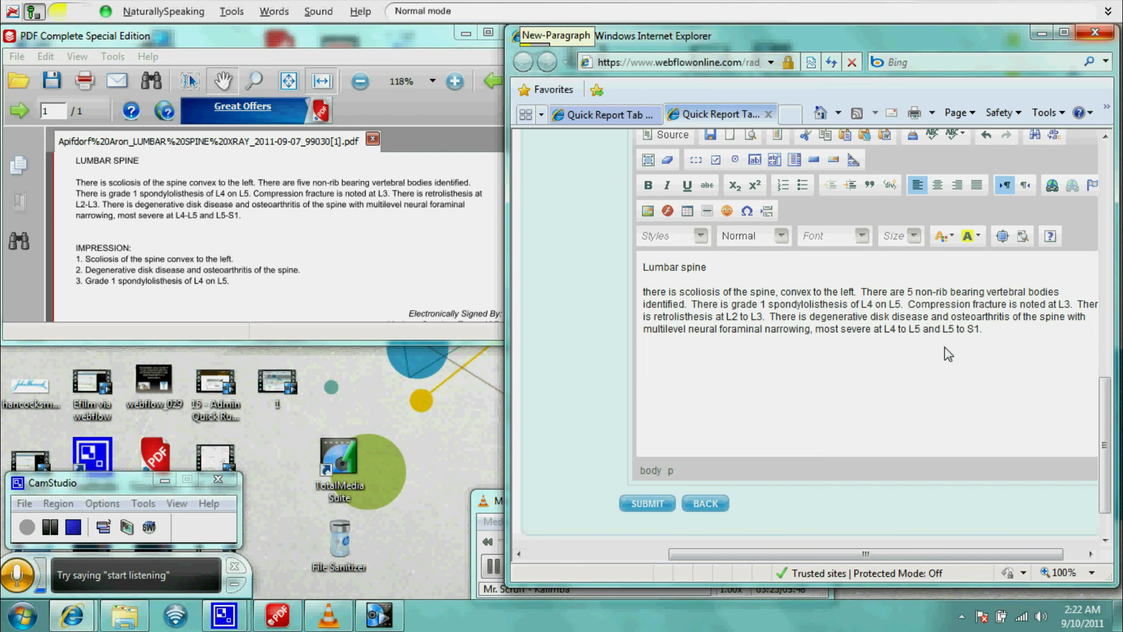
text(Impression)
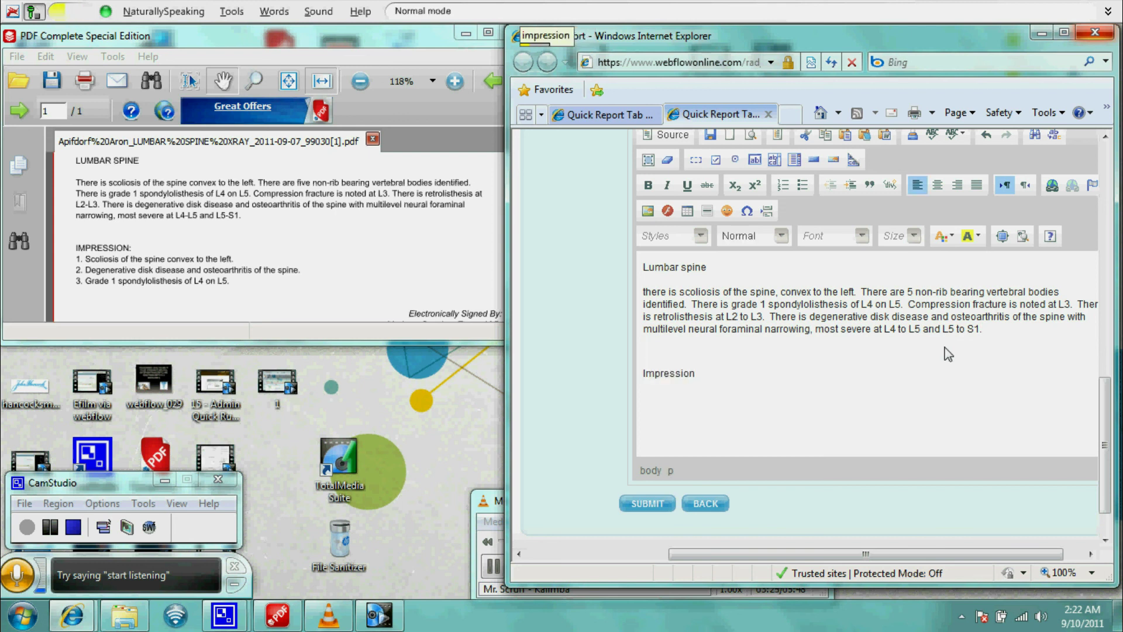
text(:)
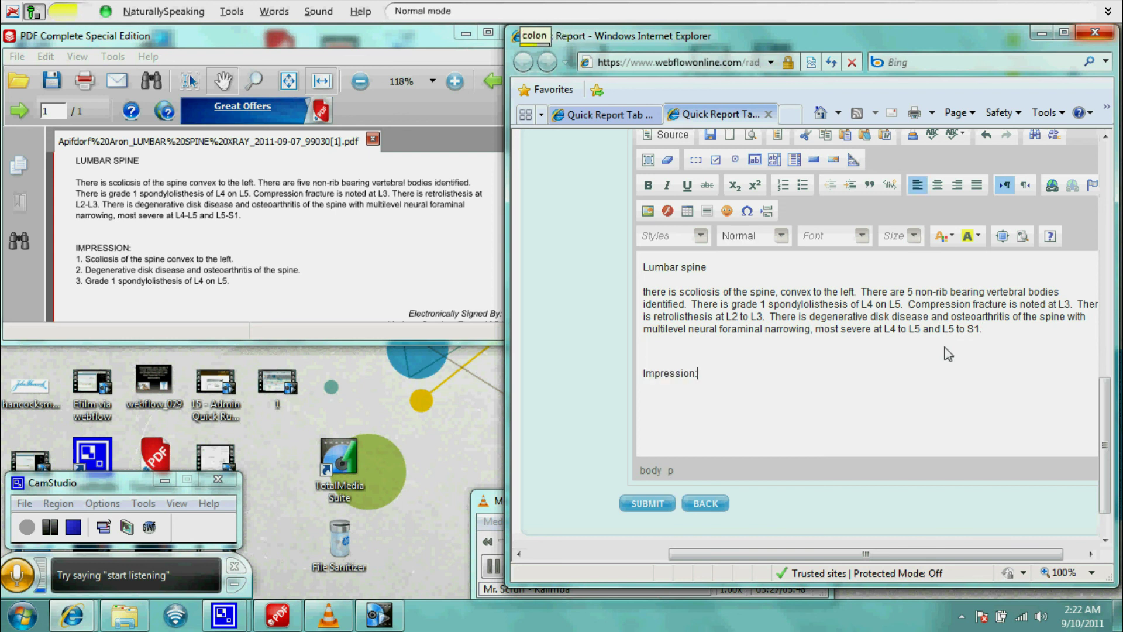
key(Return)
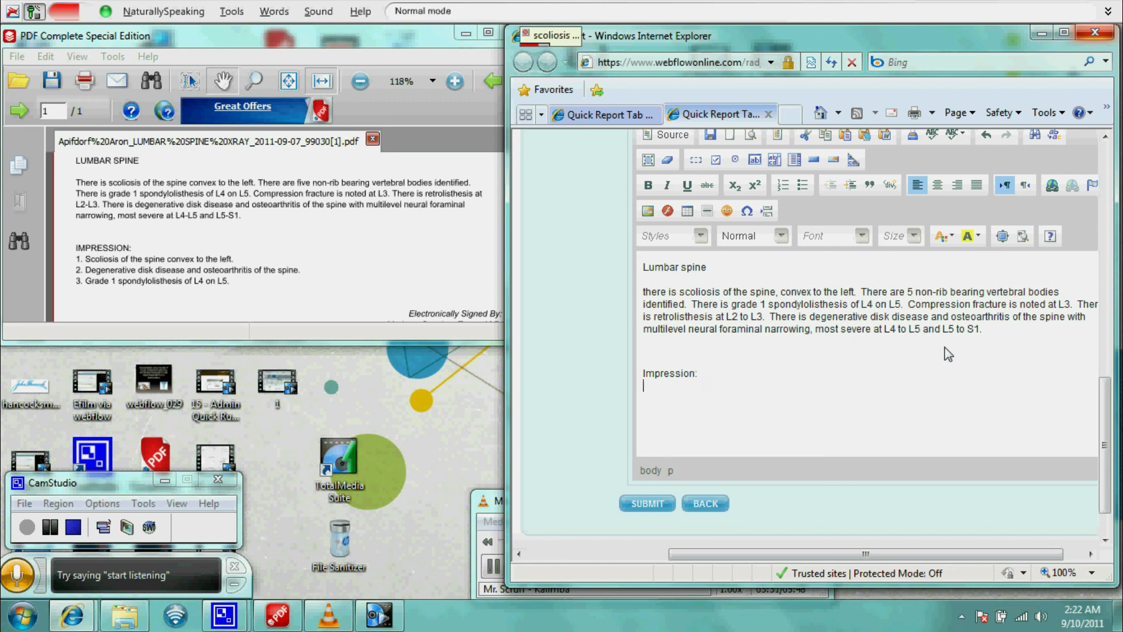
text(Scoliosis of the spine, convex to the left)
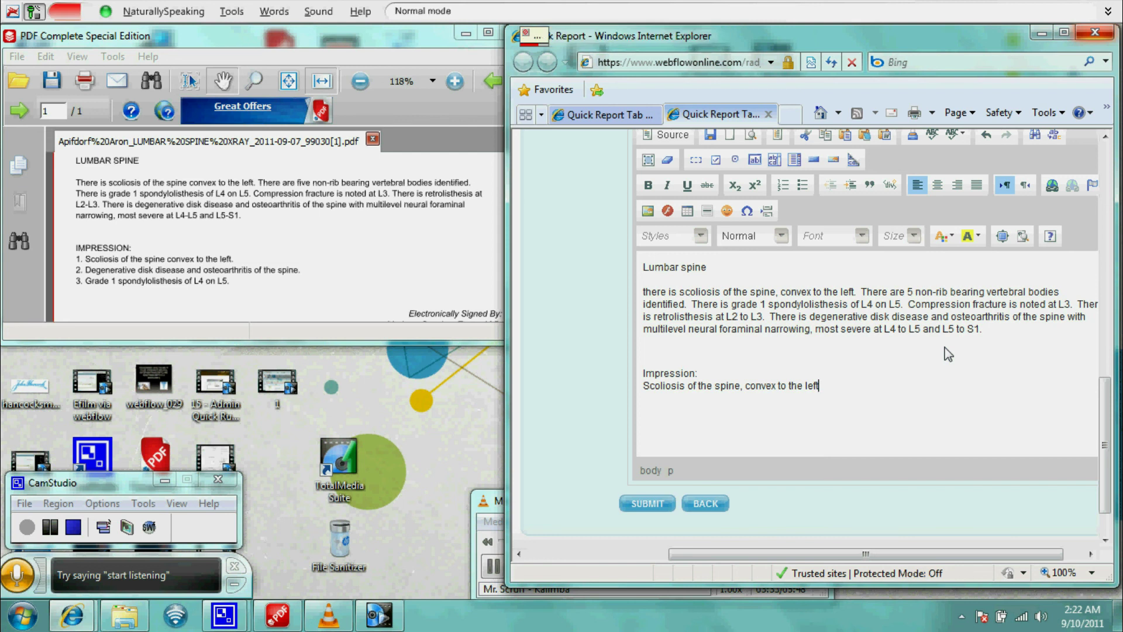
key(Return)
text(degenerative disk disease)
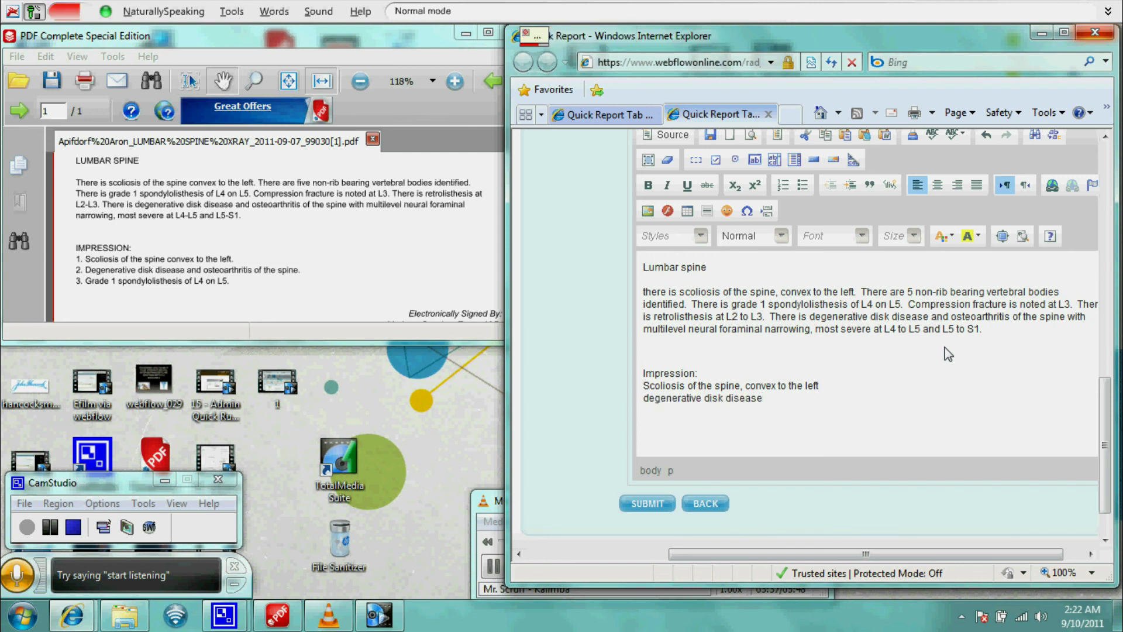
text( and osteophytes of the spine)
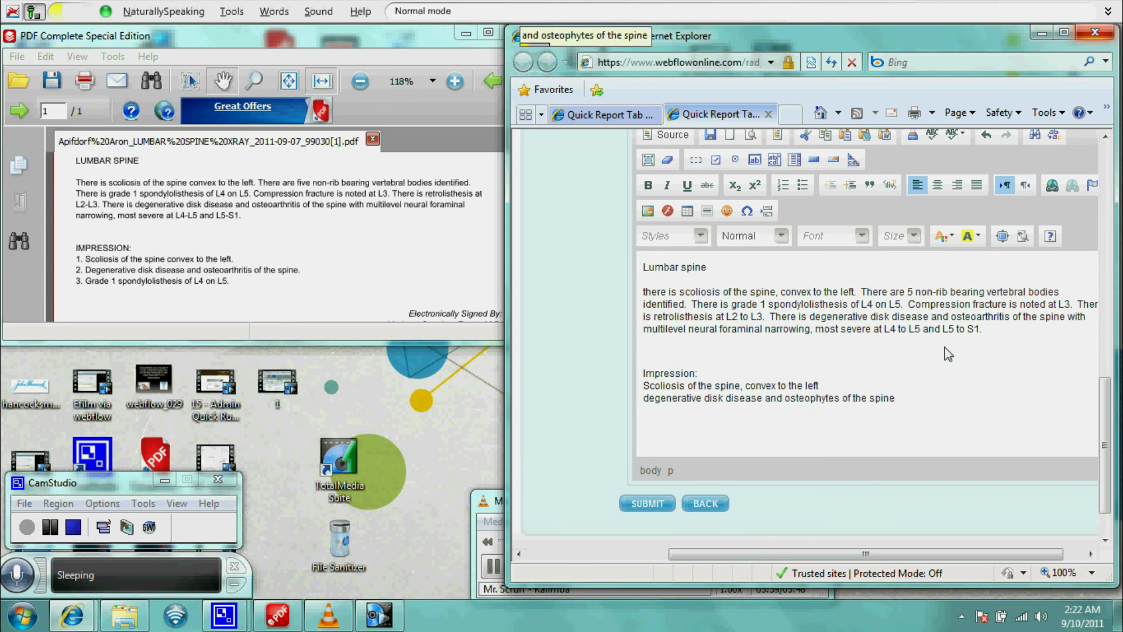
key(Return)
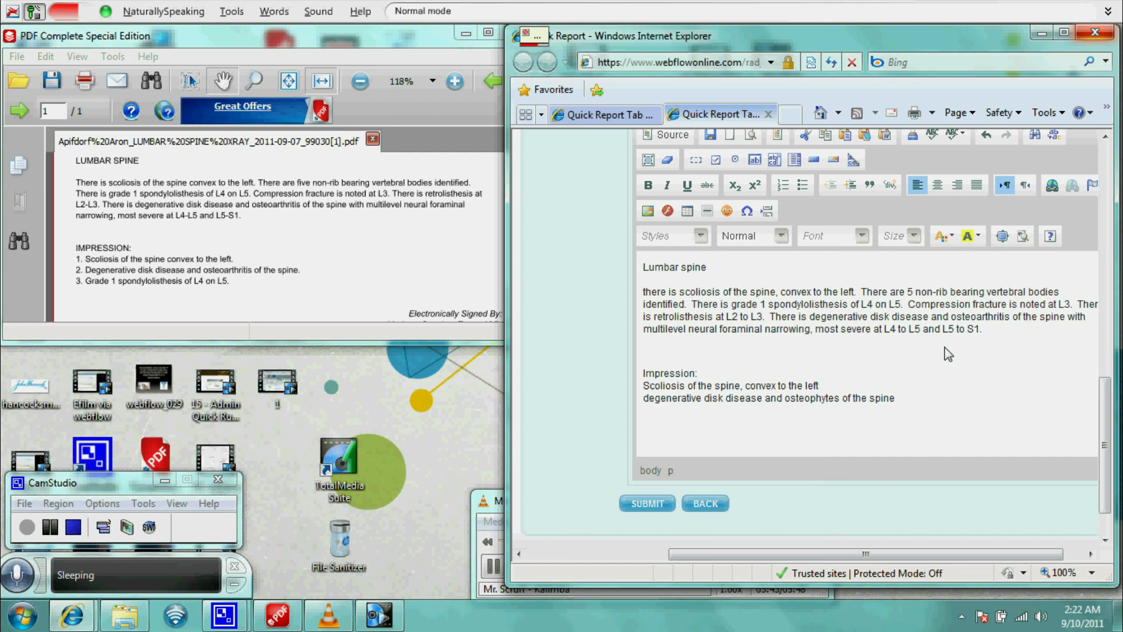
text(grade 1 spondylolisthesis)
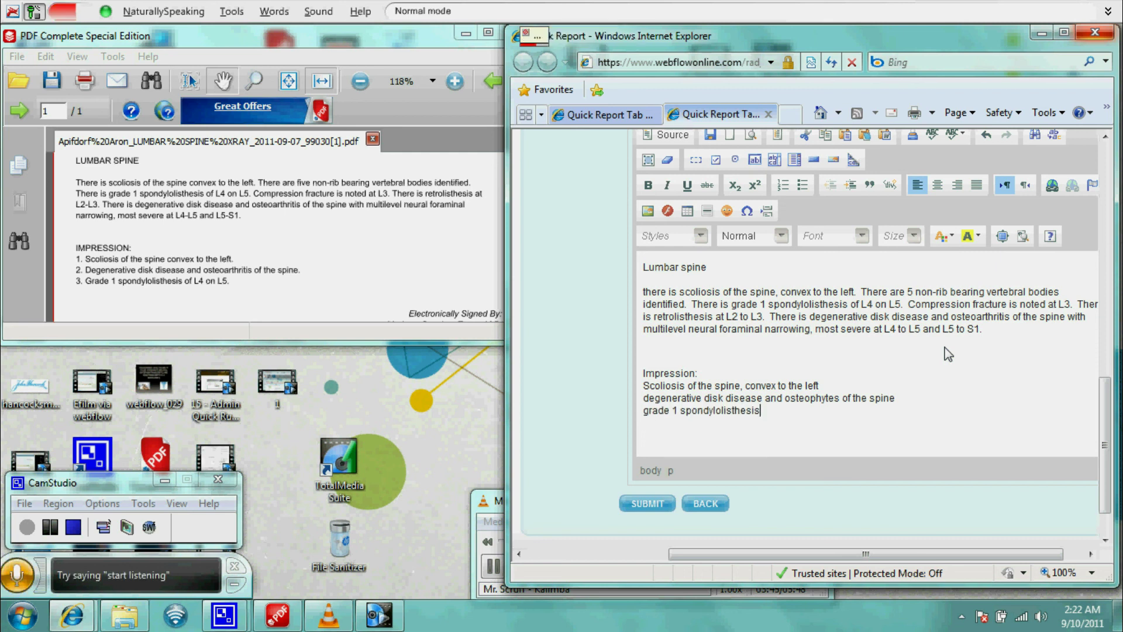
text( of L4 on L5)
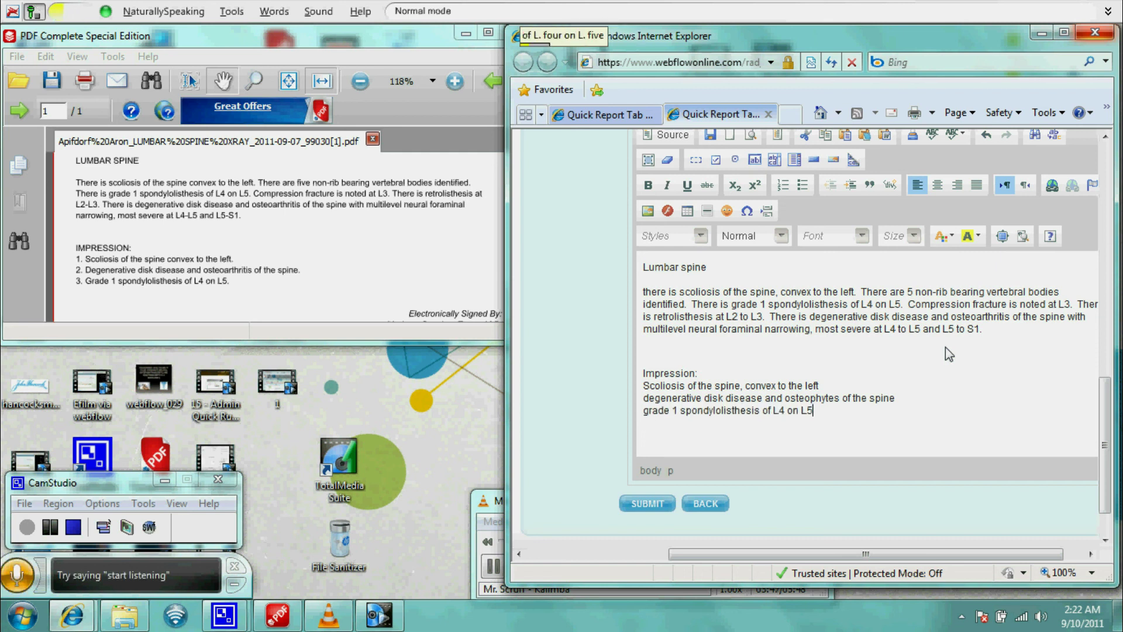